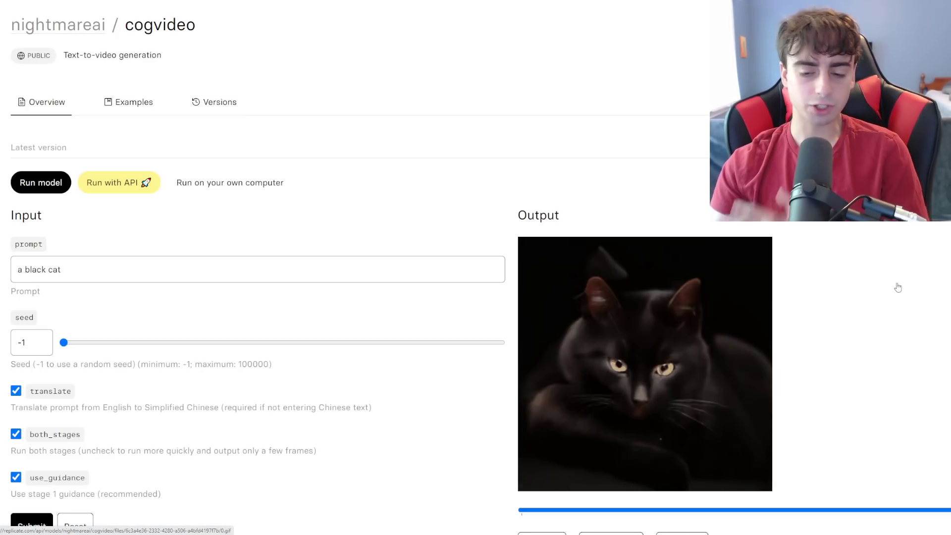
Step: Open the cheeseburger example of the cogvideo model and look through the other text-to-video examples with their prompts
{"action": "scroll", "coordinate": [898, 287], "scroll_direction": "down", "scroll_amount": 7}
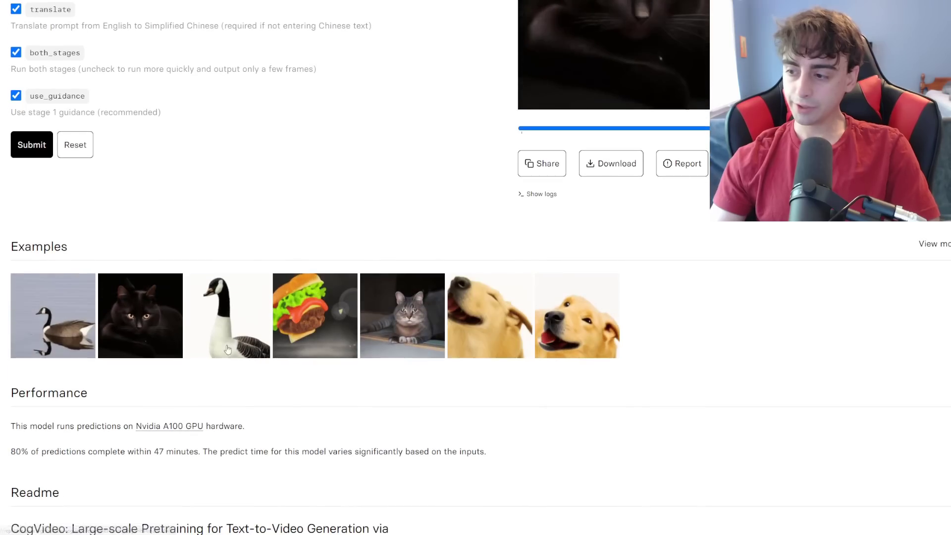
{"action": "left_click", "coordinate": [335, 352]}
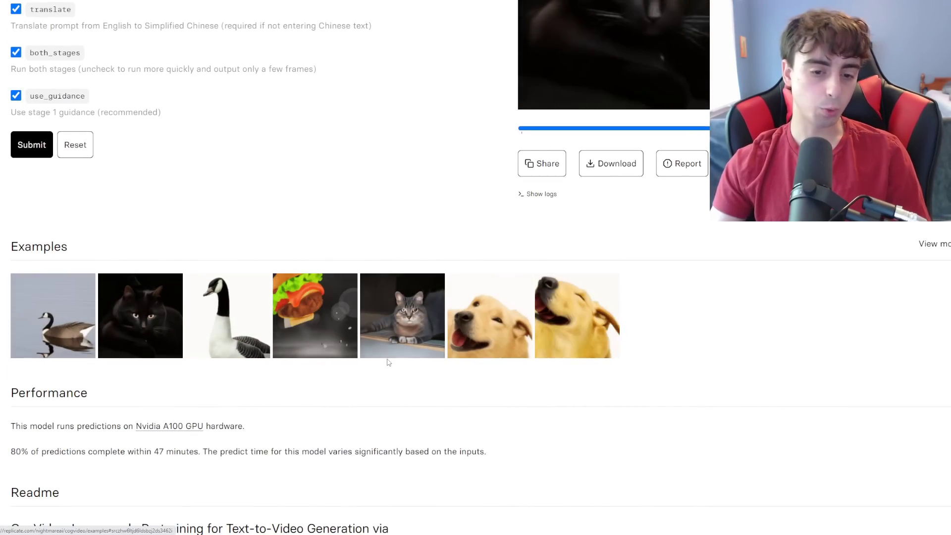
{"action": "scroll", "coordinate": [480, 350], "scroll_direction": "up", "scroll_amount": 3}
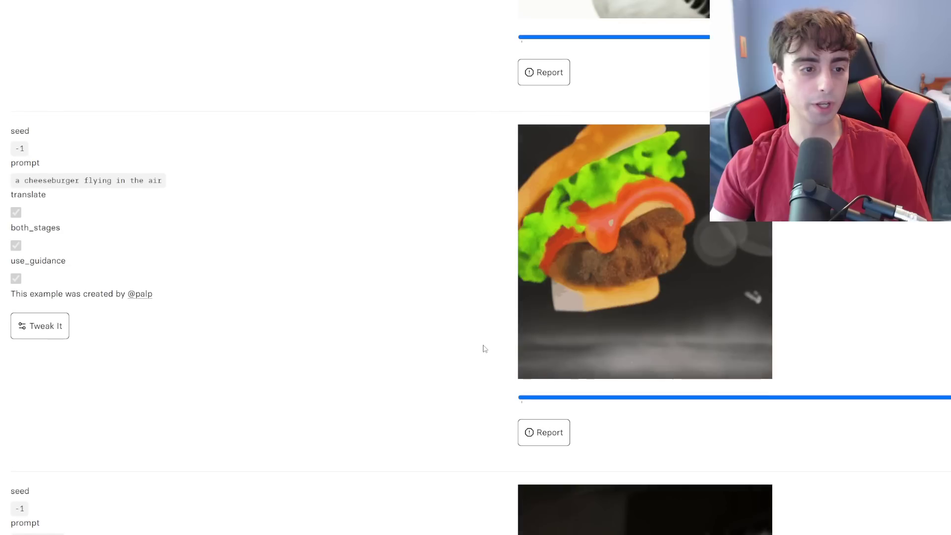
{"action": "scroll", "coordinate": [372, 316], "scroll_direction": "up", "scroll_amount": 2}
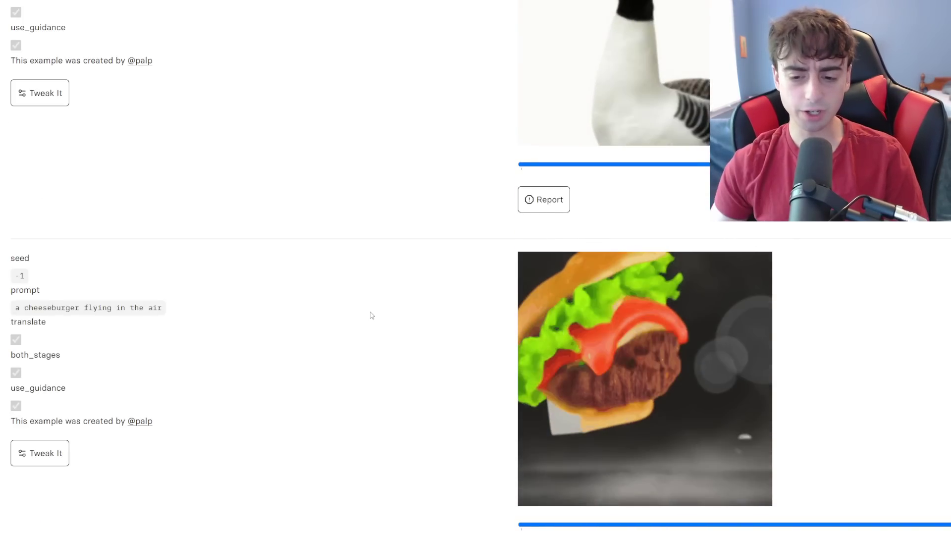
{"action": "scroll", "coordinate": [372, 315], "scroll_direction": "up", "scroll_amount": 10}
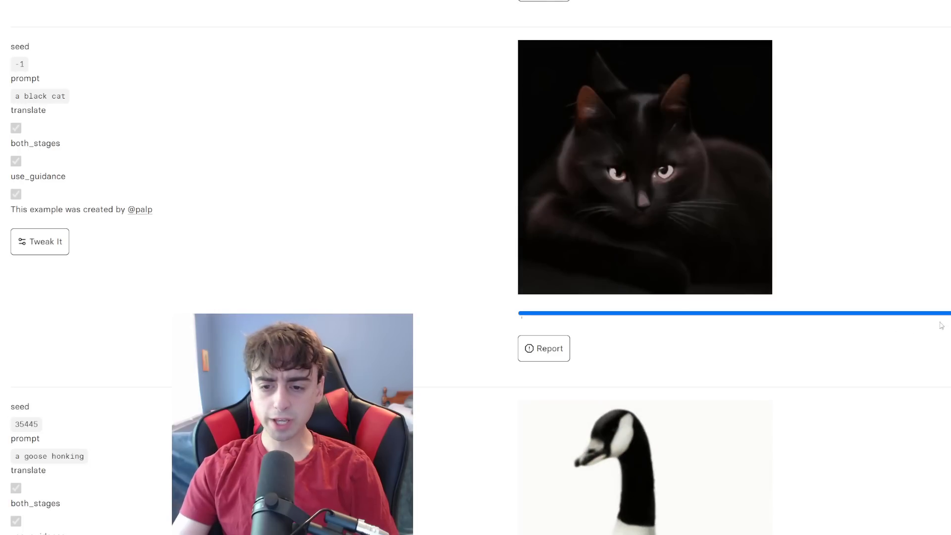
{"action": "scroll", "coordinate": [938, 299], "scroll_direction": "down", "scroll_amount": 15}
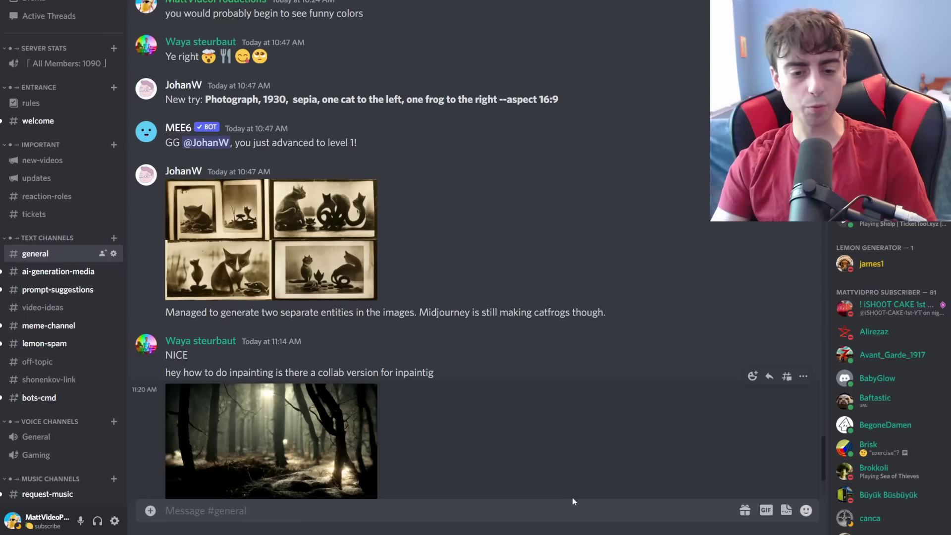
Step: In Discord, look through the recent posts in general and ai-generation-media, and view the colorful cat grid enlarged
{"action": "scroll", "coordinate": [561, 403], "scroll_direction": "up", "scroll_amount": 10}
{"action": "scroll", "coordinate": [564, 400], "scroll_direction": "down", "scroll_amount": 4}
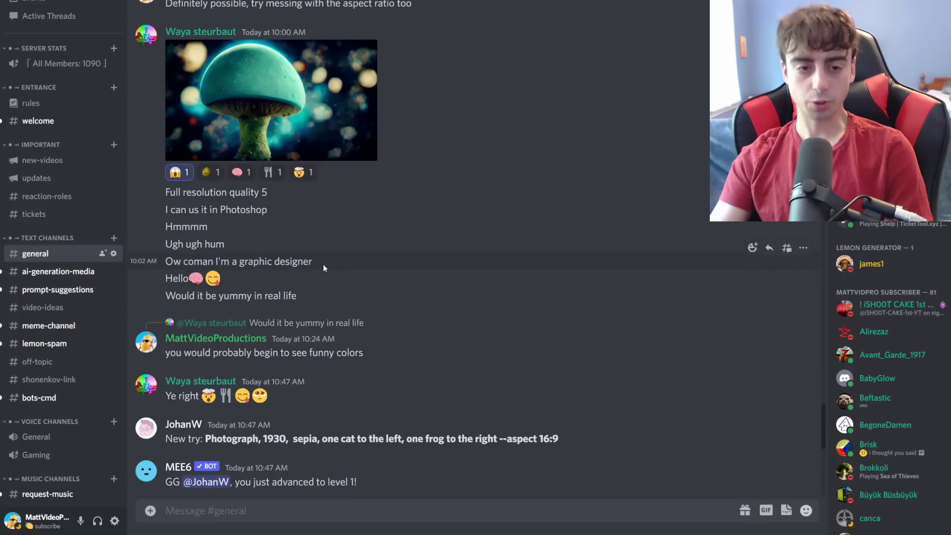
{"action": "key", "text": "alt+Down"}
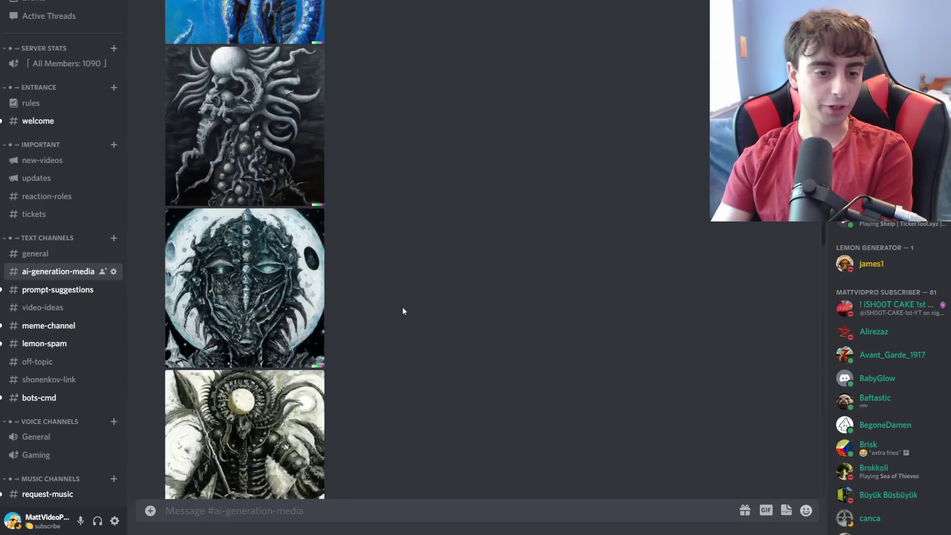
{"action": "scroll", "coordinate": [402, 308], "scroll_direction": "down", "scroll_amount": 15}
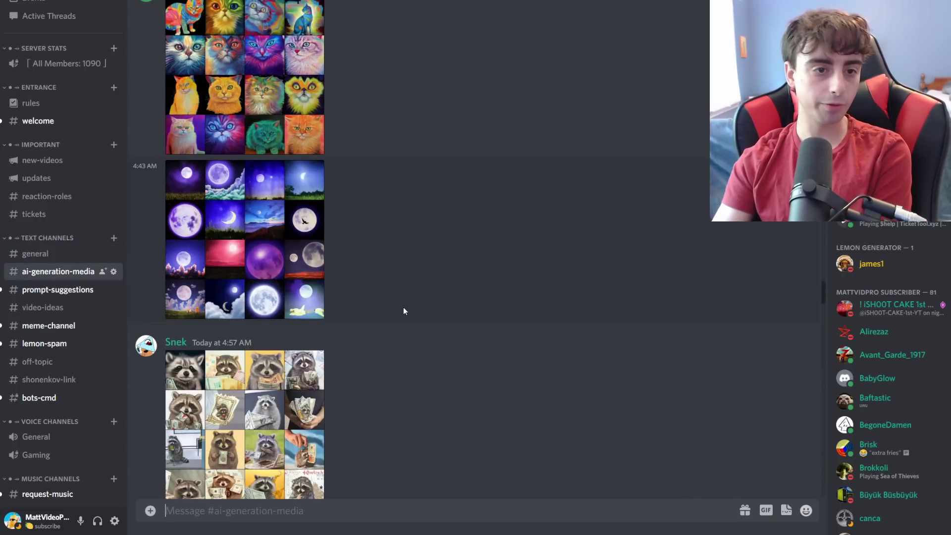
{"action": "scroll", "coordinate": [403, 309], "scroll_direction": "up", "scroll_amount": 3}
{"action": "left_click", "coordinate": [245, 160]}
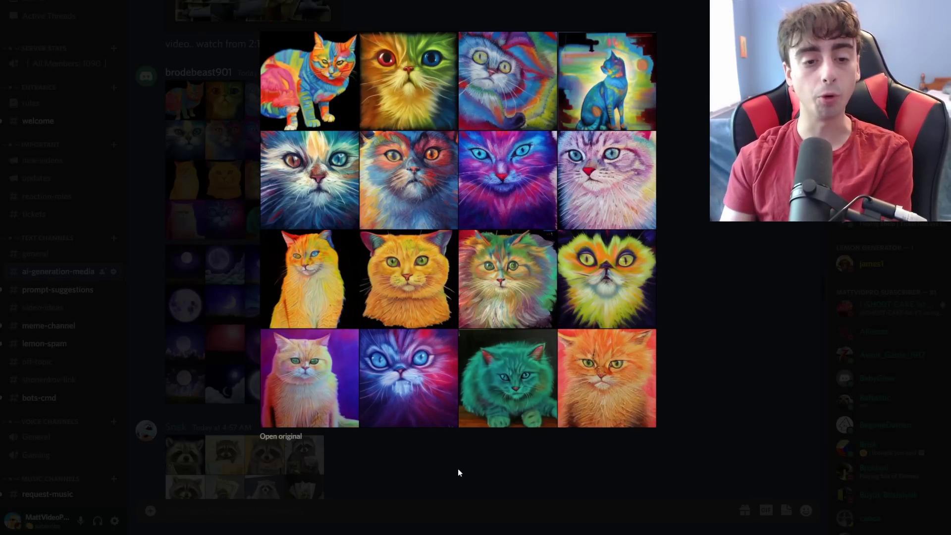
{"action": "left_click", "coordinate": [458, 469]}
Step: Read the latest messages in the prompt-suggestions and video-ideas channels, and return to general
{"action": "key", "text": "alt+Down"}
{"action": "scroll", "coordinate": [489, 327], "scroll_direction": "down", "scroll_amount": 7}
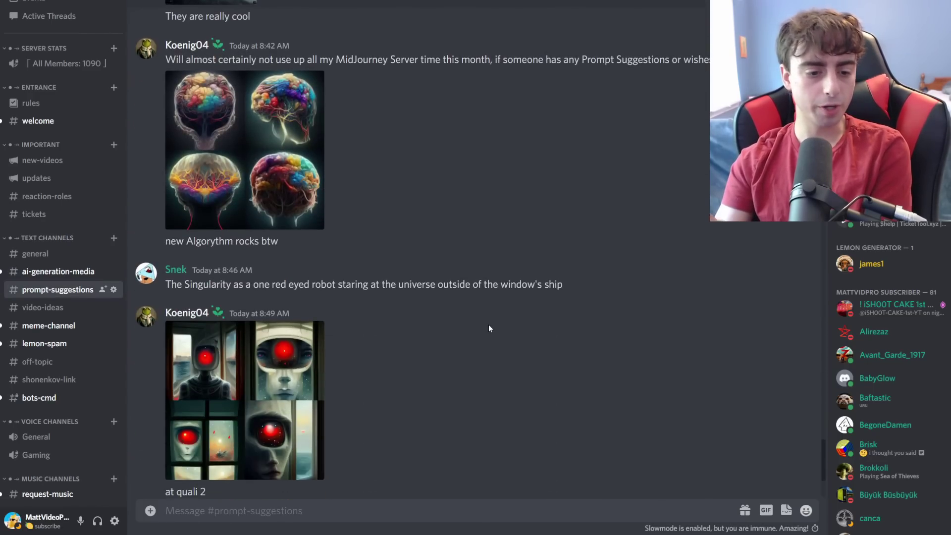
{"action": "scroll", "coordinate": [485, 325], "scroll_direction": "down", "scroll_amount": 5}
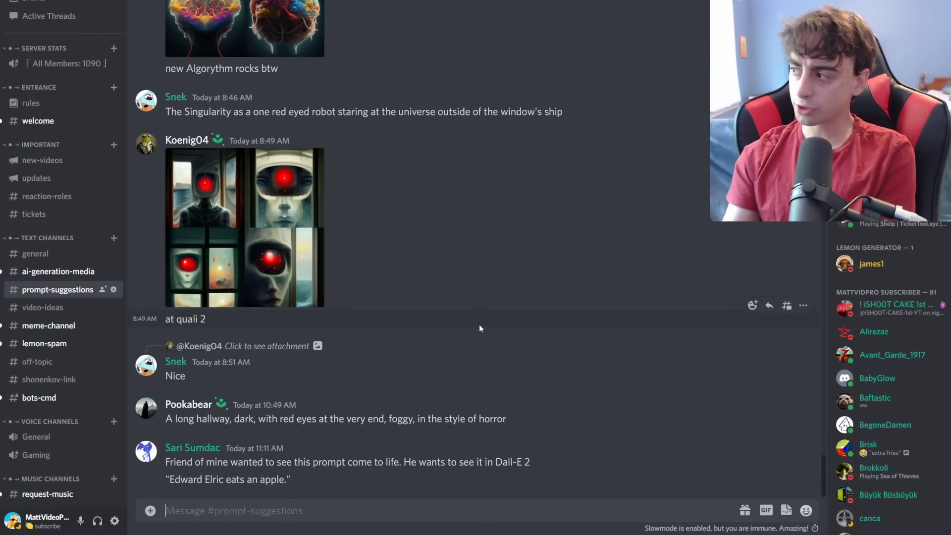
{"action": "left_click", "coordinate": [58, 308]}
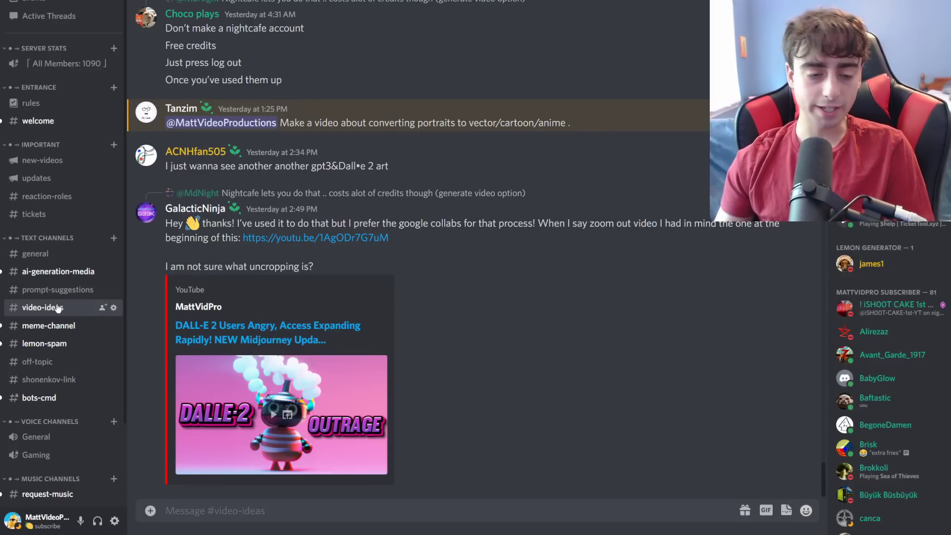
{"action": "left_click", "coordinate": [66, 254]}
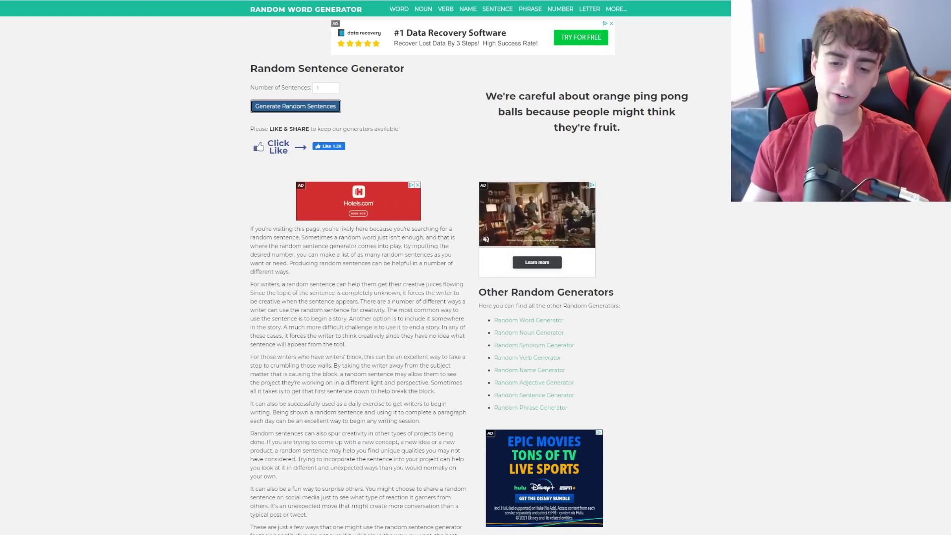
Step: Copy the random sentence "We're careful about orange ping pong balls because people might think they're fruit." and generate images from it in DALL·E
{"action": "triple_click", "coordinate": [494, 124]}
{"action": "key", "text": "ctrl+c"}
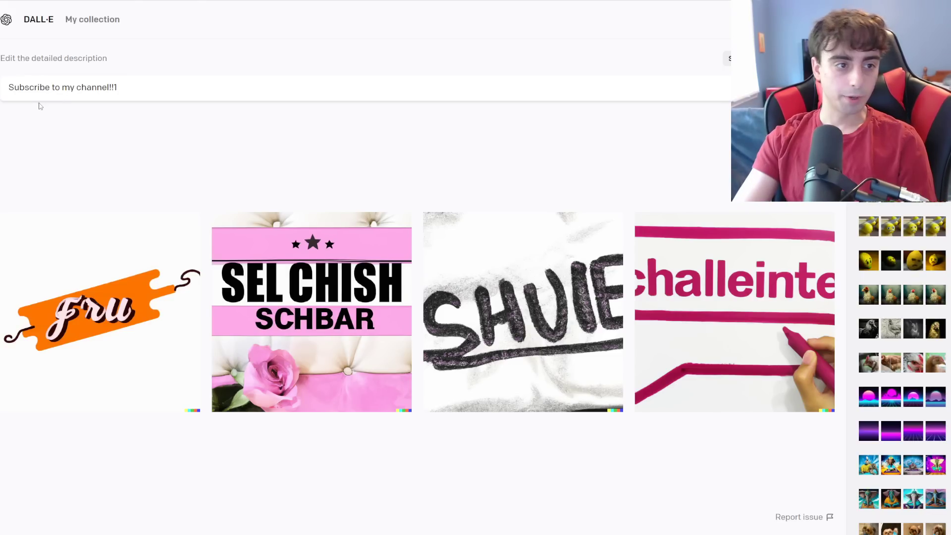
{"action": "mouse_move", "coordinate": [180, 378]}
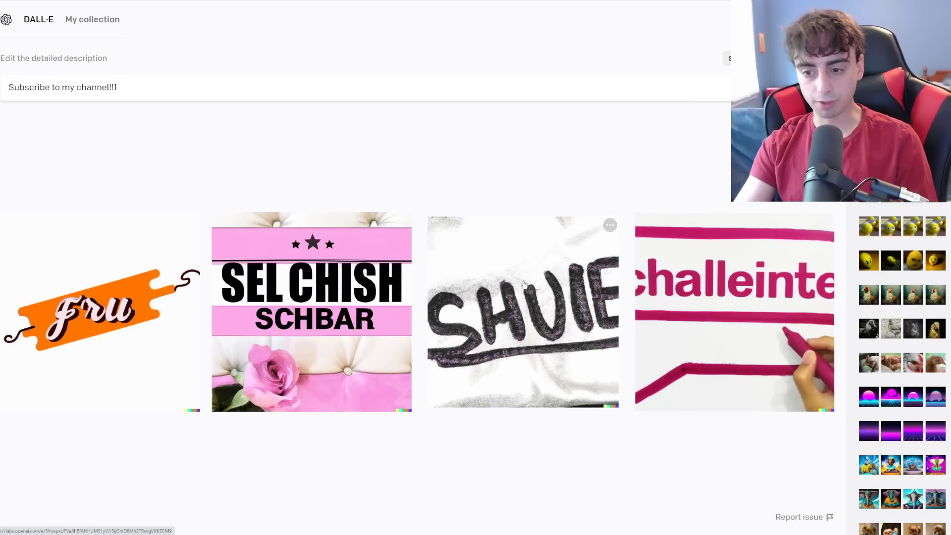
{"action": "mouse_move", "coordinate": [440, 313]}
{"action": "mouse_move", "coordinate": [410, 325]}
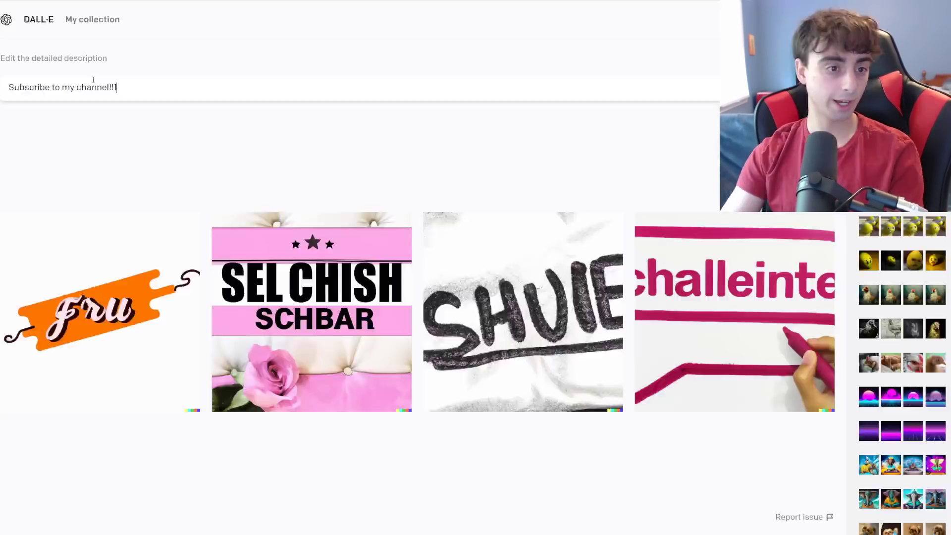
{"action": "key", "text": "ctrl+a"}
{"action": "key", "text": "BackSpace"}
{"action": "key", "text": "ctrl+v"}
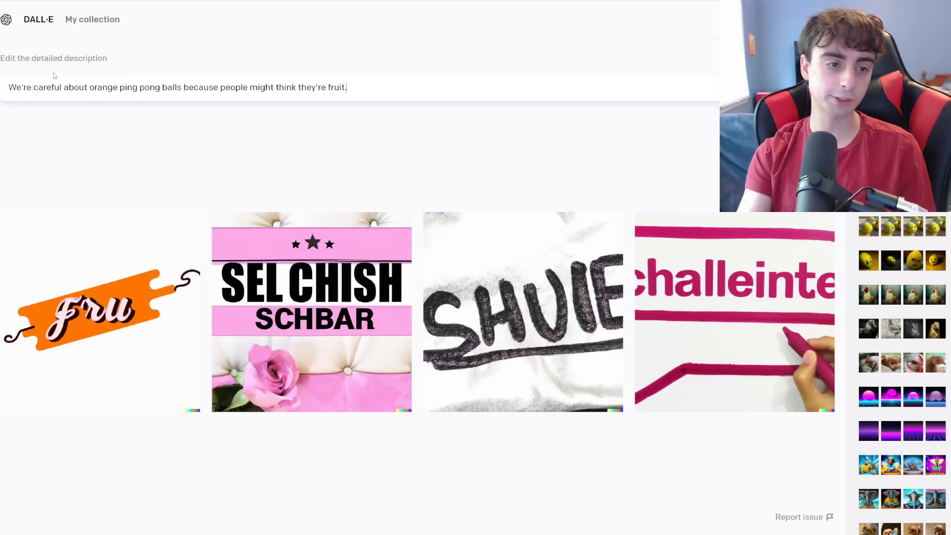
{"action": "key", "text": "Return"}
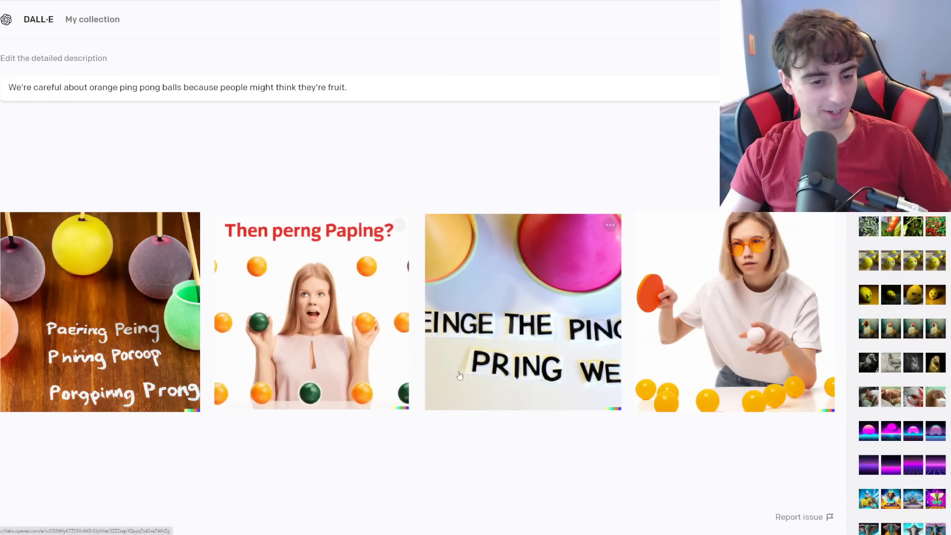
Step: View the ping pong results enlarged, including the paddle player, the lettered wooden table and the woman holding two balls
{"action": "left_click", "coordinate": [276, 433]}
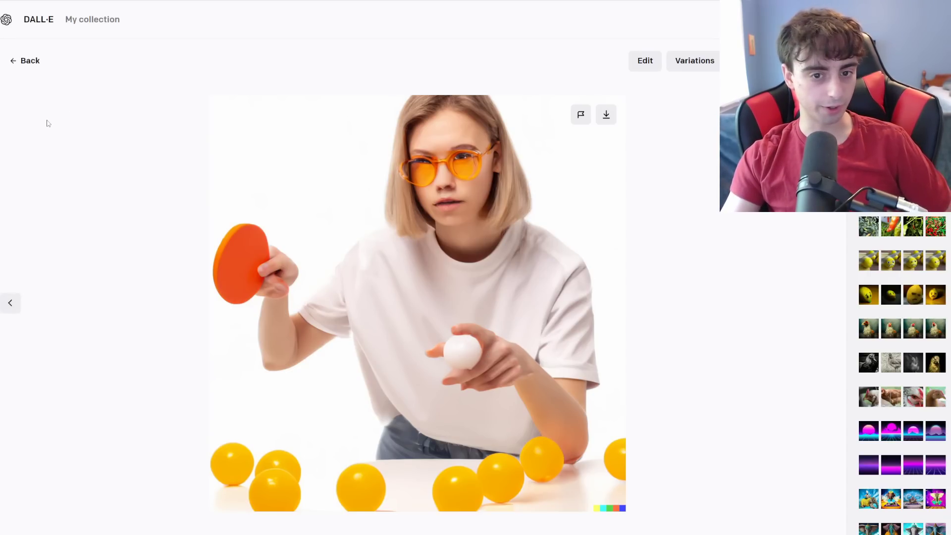
{"action": "left_click", "coordinate": [24, 61]}
{"action": "left_click", "coordinate": [119, 371]}
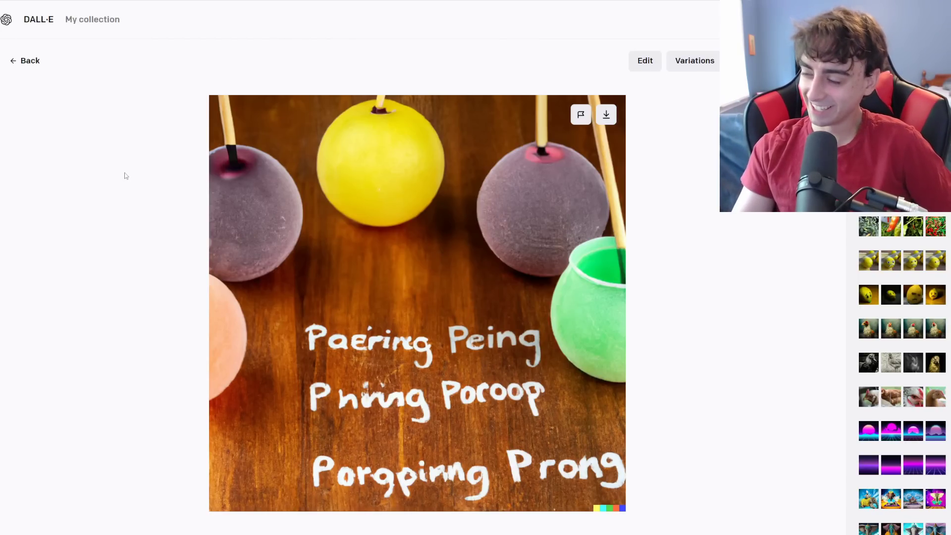
{"action": "key", "text": "Right"}
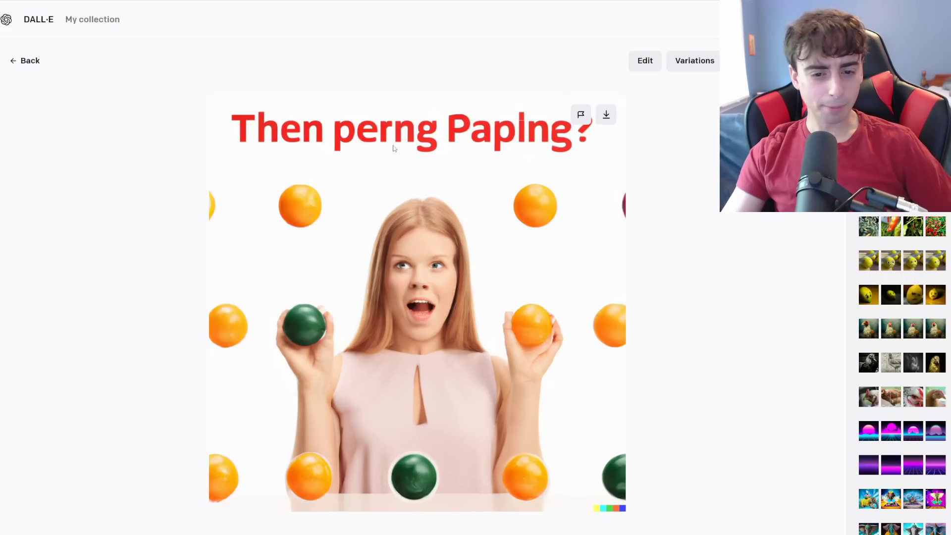
{"action": "left_click", "coordinate": [15, 67]}
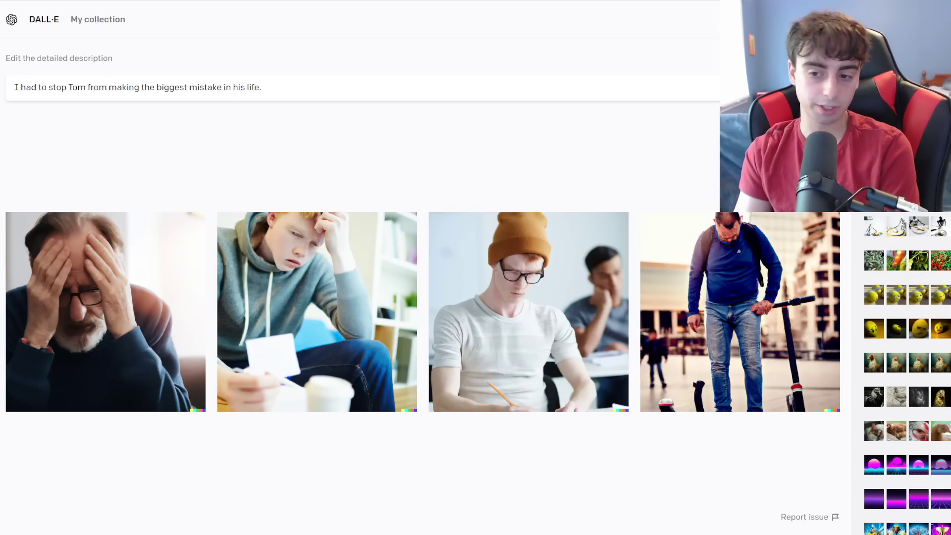
Step: View enlarged the results showing the man with the scooter, the student in the beanie and the older man holding his head
{"action": "left_click", "coordinate": [732, 337]}
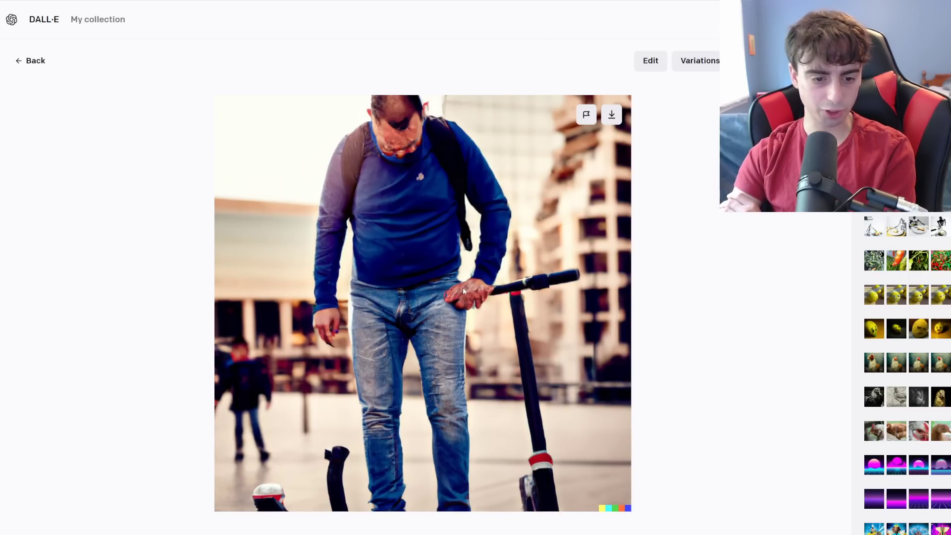
{"action": "left_click", "coordinate": [31, 62]}
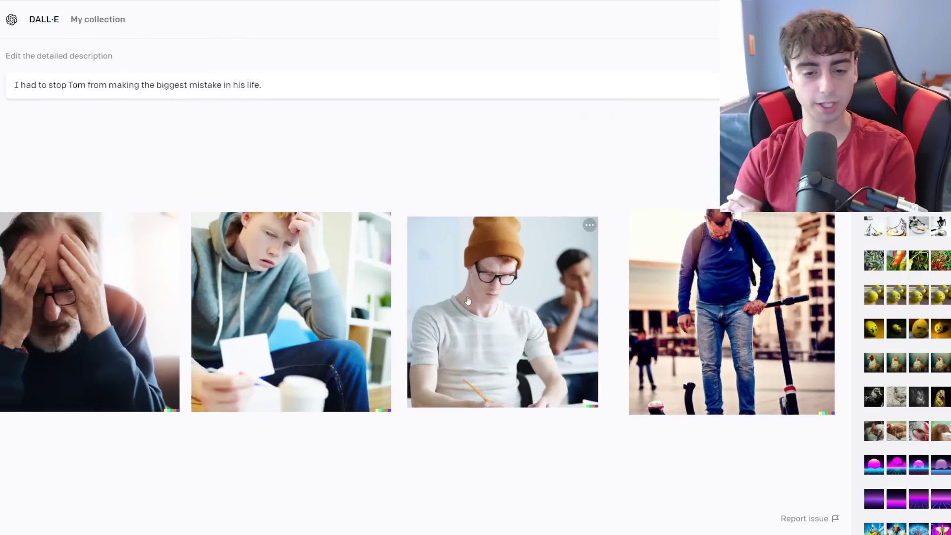
{"action": "left_click", "coordinate": [467, 301]}
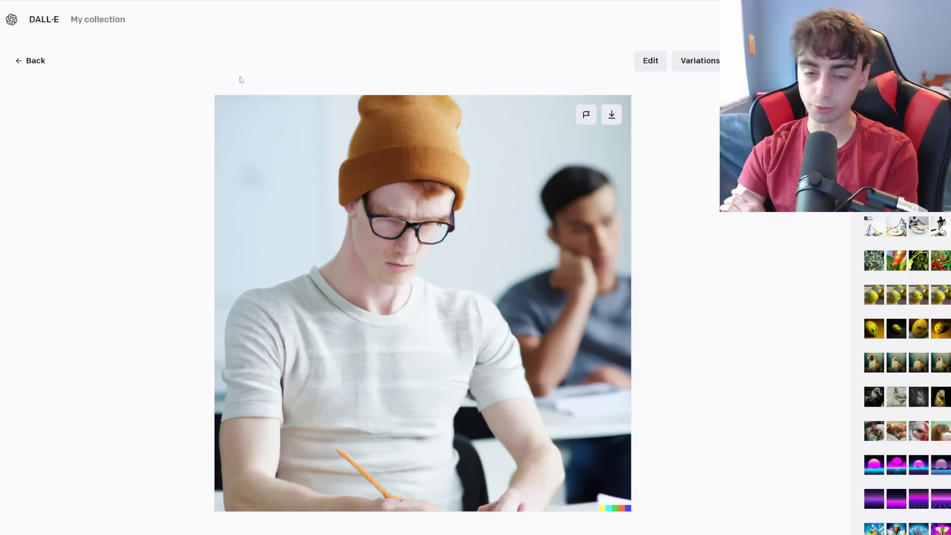
{"action": "left_click", "coordinate": [100, 307]}
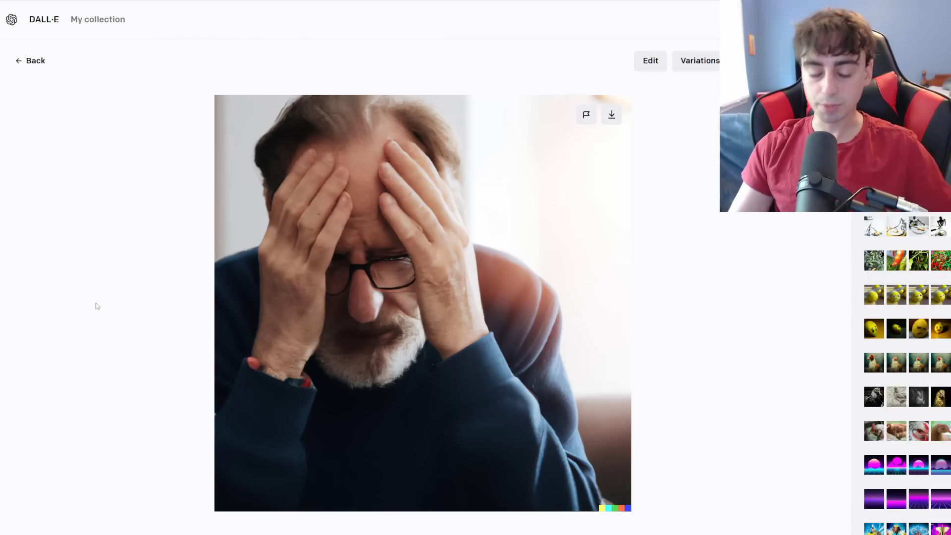
{"action": "key", "text": "Escape"}
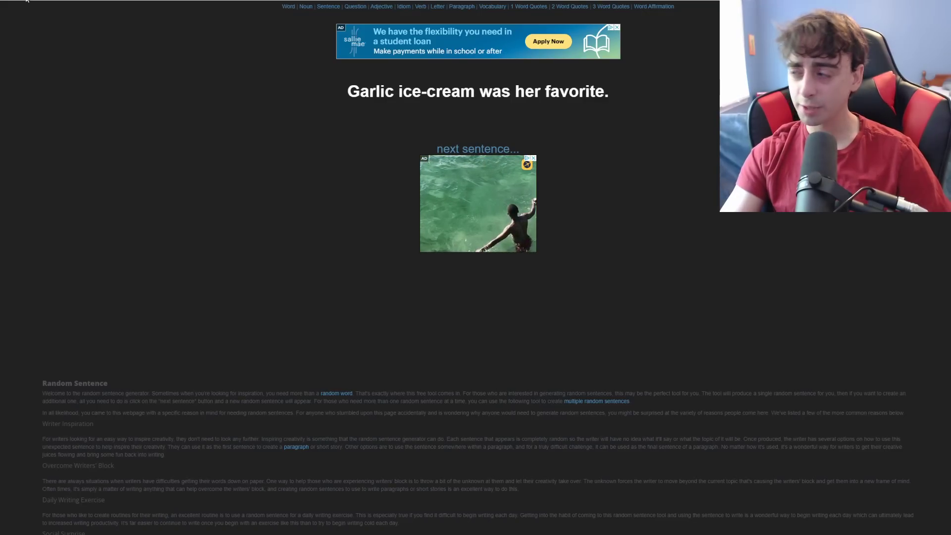
Step: Copy the random sentence "Garlic ice-cream was her favorite." and generate images from it in DALL·E
{"action": "left_click_drag", "start_coordinate": [327, 104], "coordinate": [626, 88]}
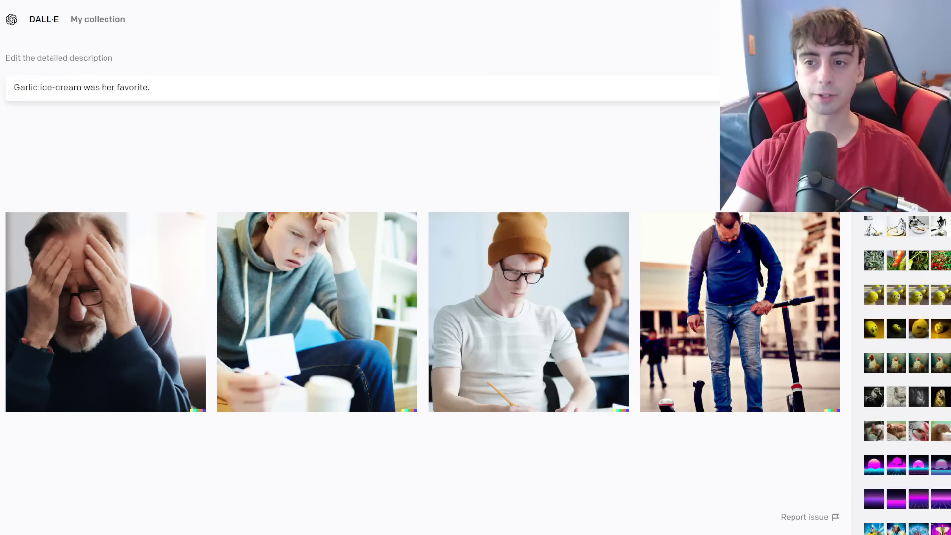
{"action": "key", "text": "Return"}
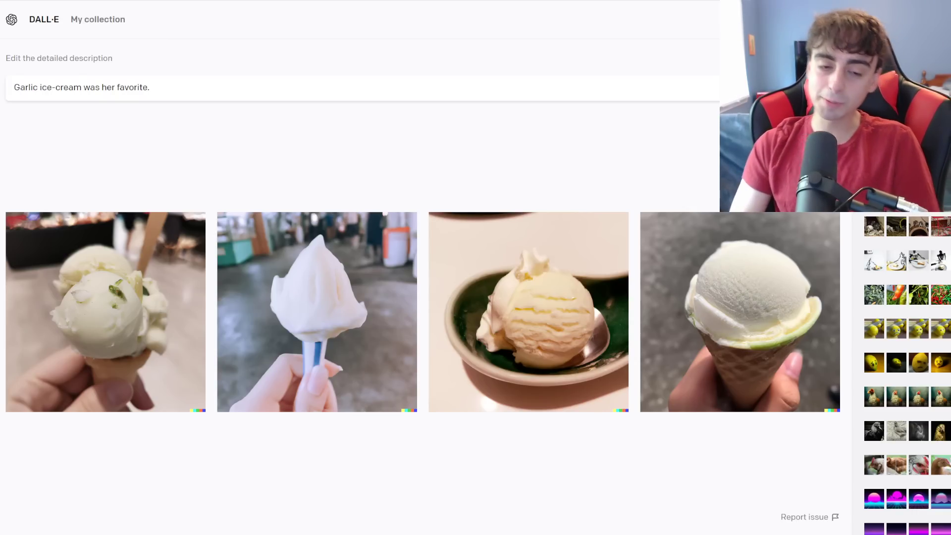
Step: Open the first garlic ice-cream result, the cone with green flecks, and save it to the collection
{"action": "left_click", "coordinate": [163, 307]}
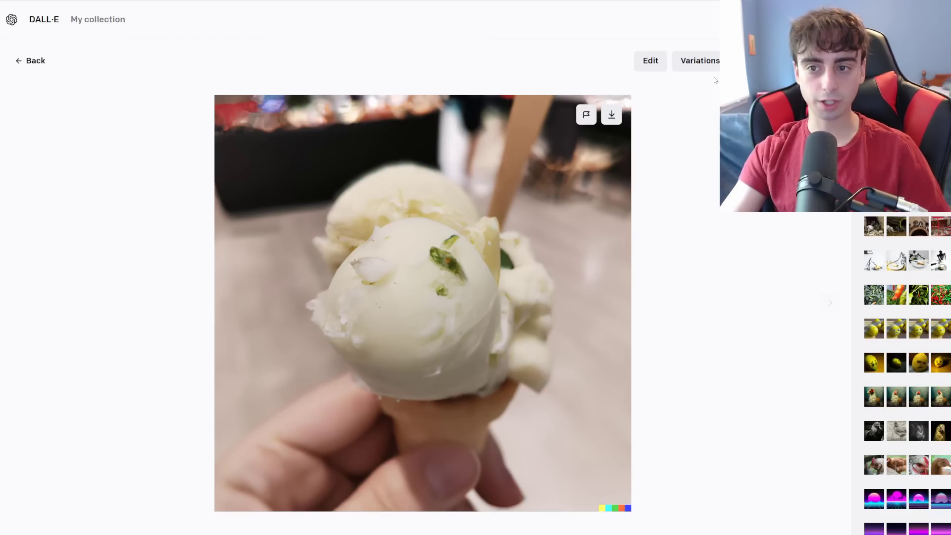
{"action": "left_click", "coordinate": [745, 60]}
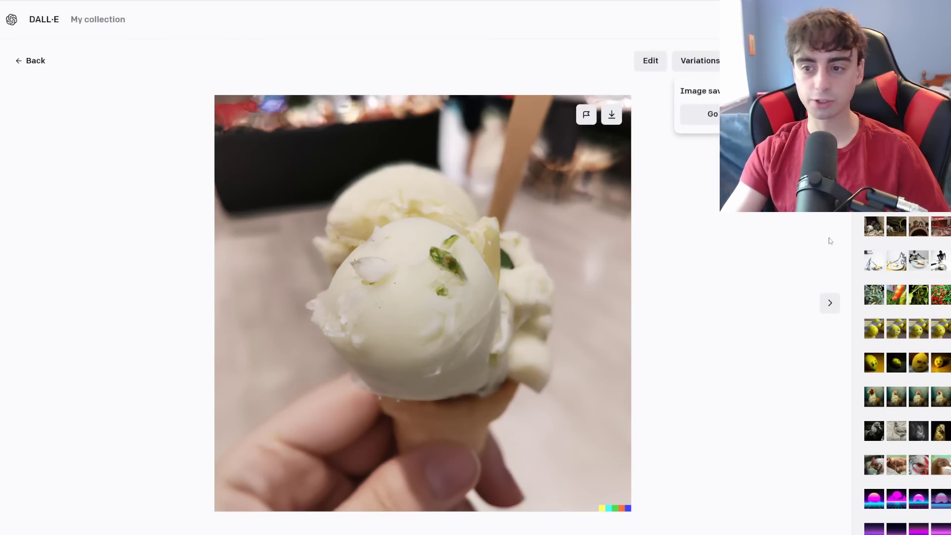
Step: View the remaining three garlic ice-cream results enlarged, one after another
{"action": "left_click", "coordinate": [829, 304]}
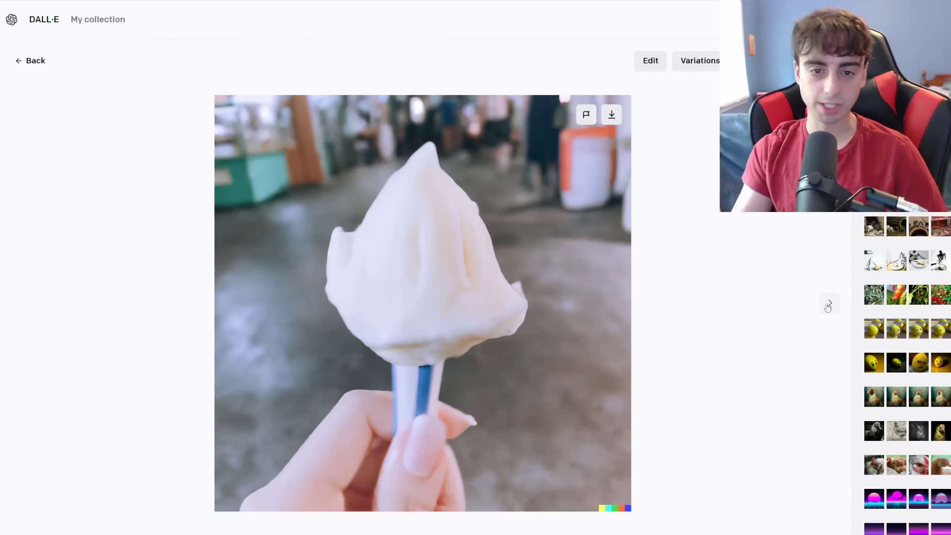
{"action": "left_click", "coordinate": [828, 304]}
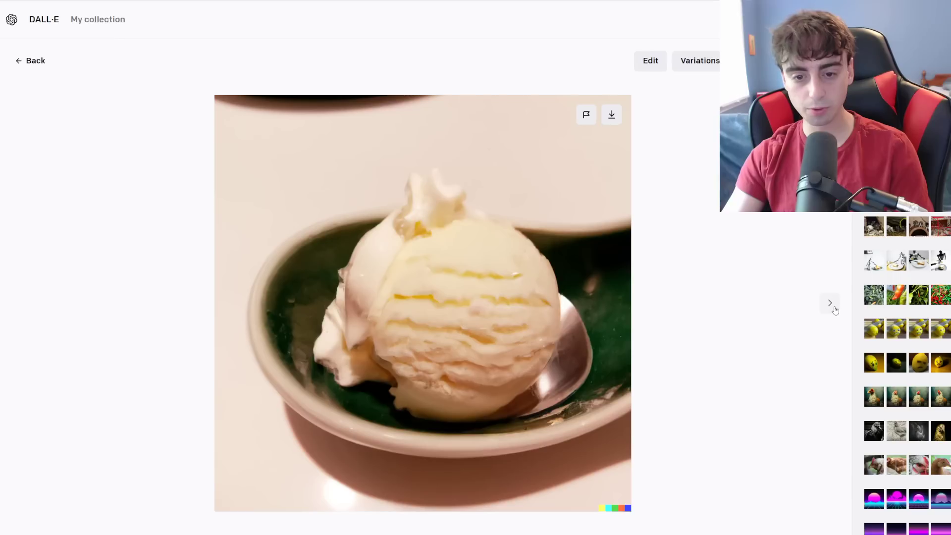
{"action": "left_click", "coordinate": [830, 306]}
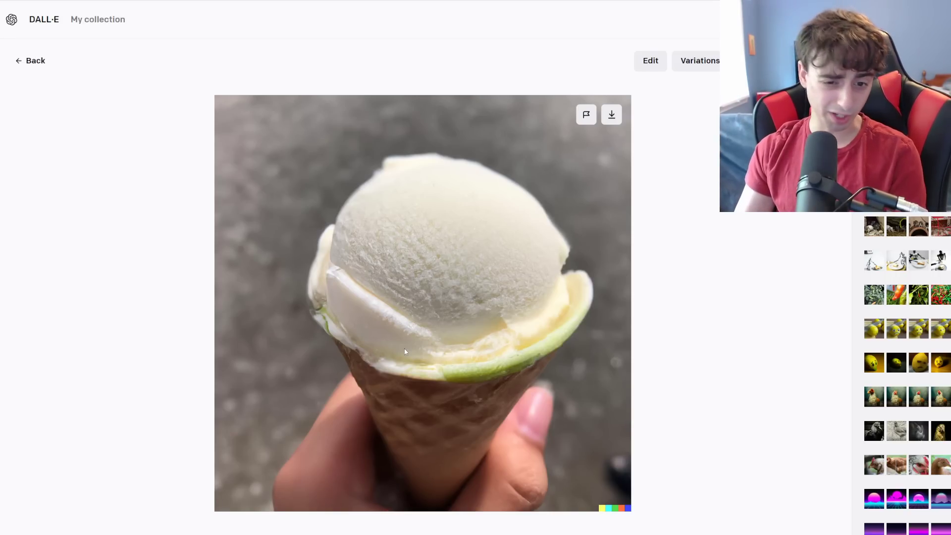
Step: Return to the results, replace the prompt with "He picked up trash in his spare time to dump in his neighbor's yard." and generate images
{"action": "key", "text": "Escape"}
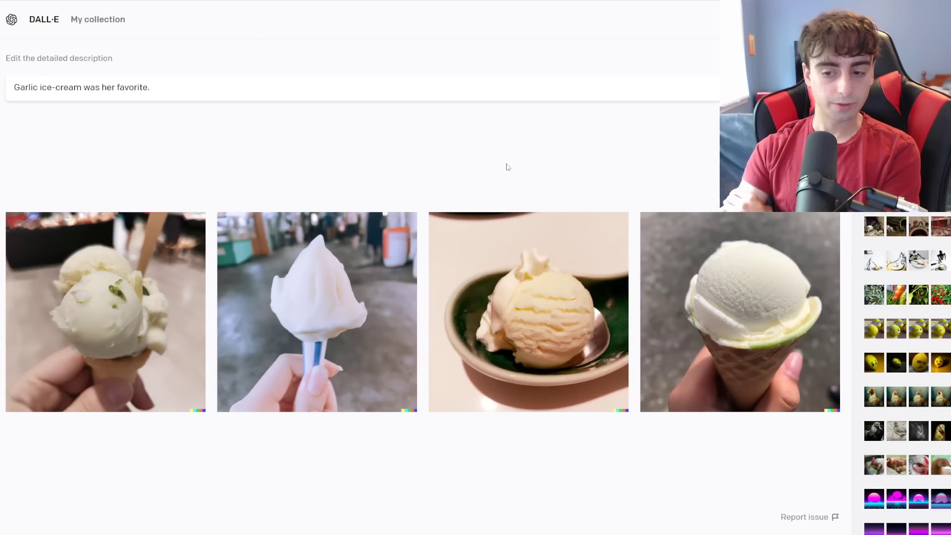
{"action": "double_click", "coordinate": [107, 89]}
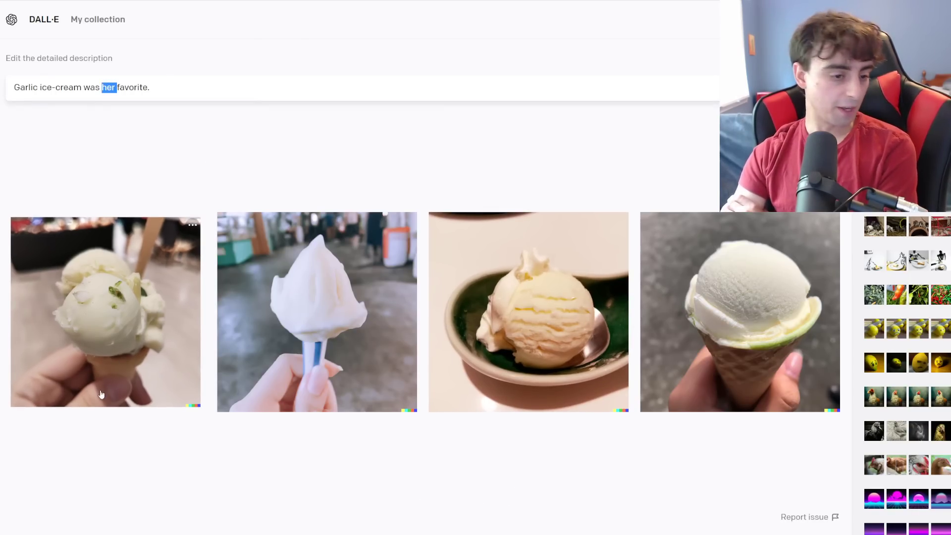
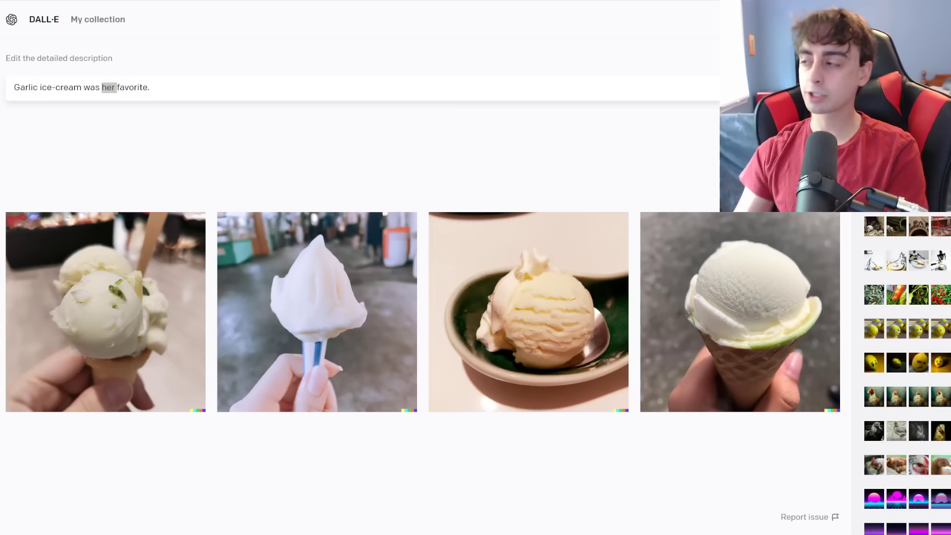
{"action": "key", "text": "ctrl+a"}
{"action": "key", "text": "BackSpace"}
{"action": "type", "text": "He picked up trash in his spare time to dump in his neighbor's yard."}
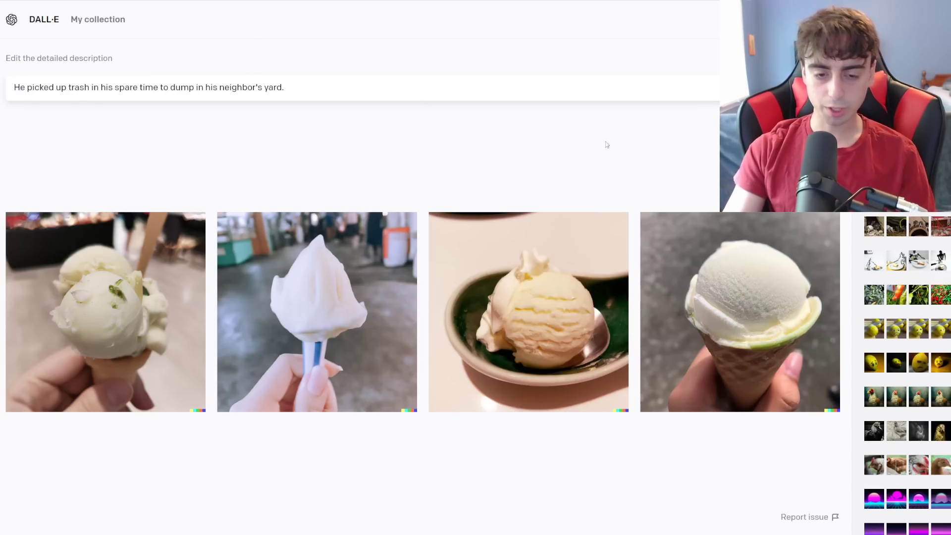
{"action": "key", "text": "Return"}
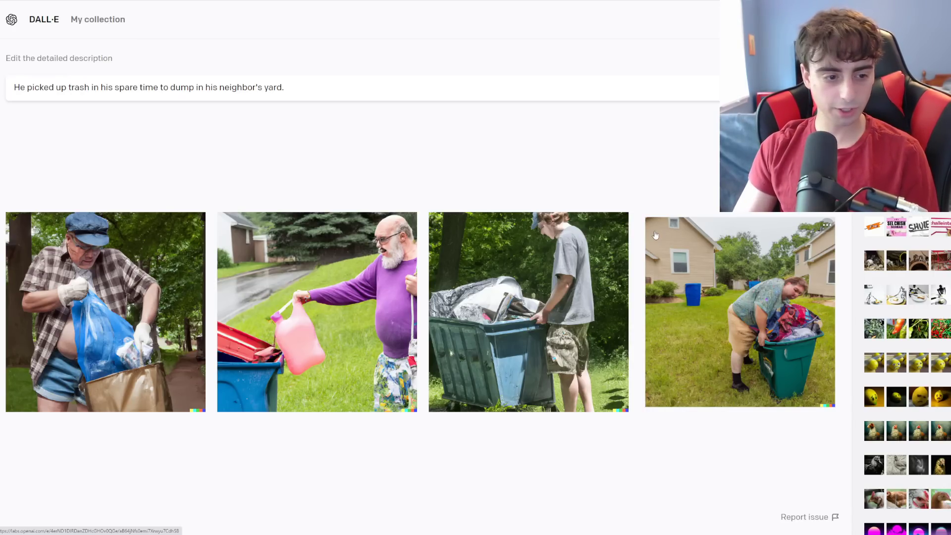
Step: View the four trash results enlarged in order, save the fourth, with the man bending over the green bin, to the collection and go back
{"action": "left_click", "coordinate": [149, 307]}
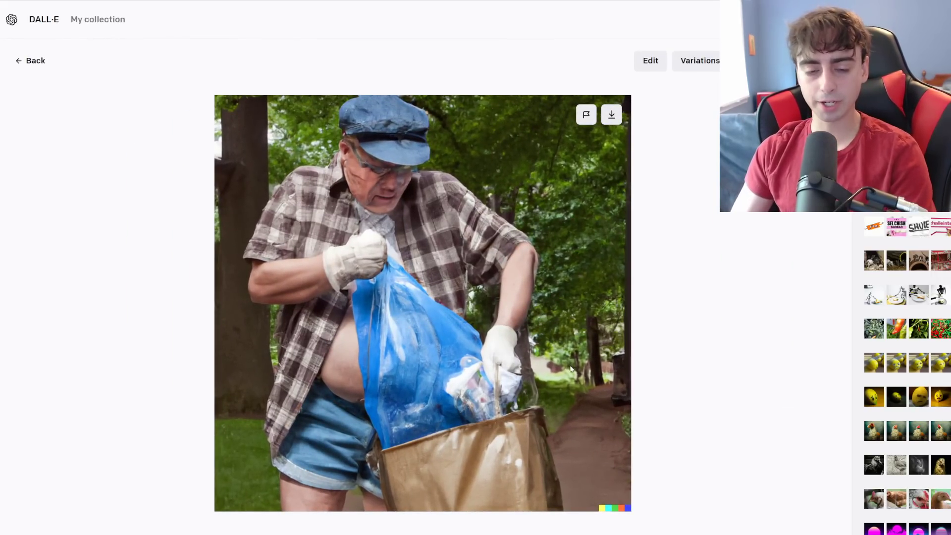
{"action": "key", "text": "Right"}
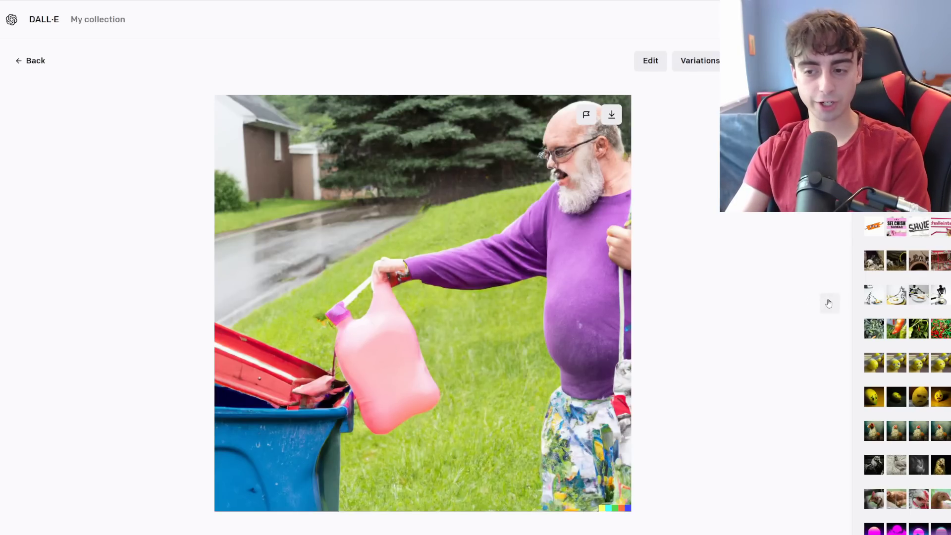
{"action": "key", "text": "Right"}
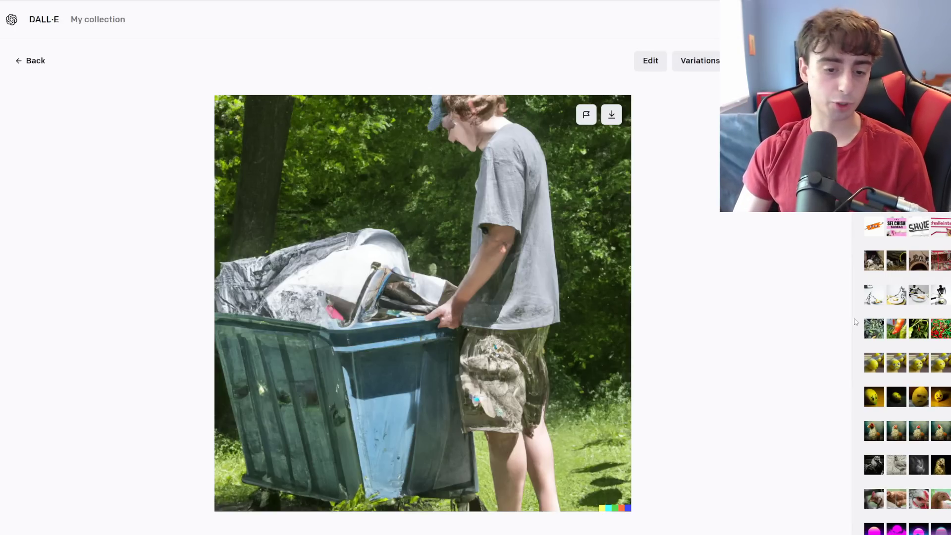
{"action": "key", "text": "Right"}
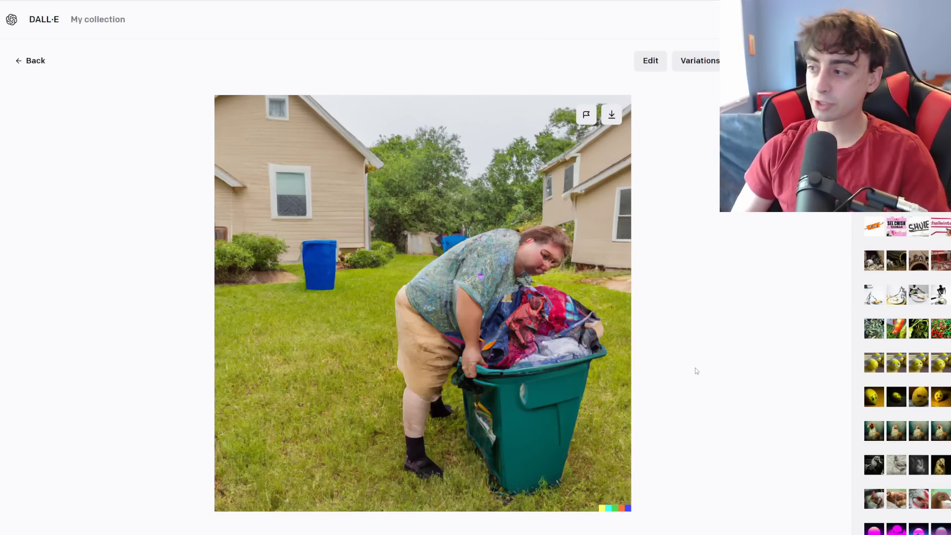
{"action": "left_click", "coordinate": [740, 60]}
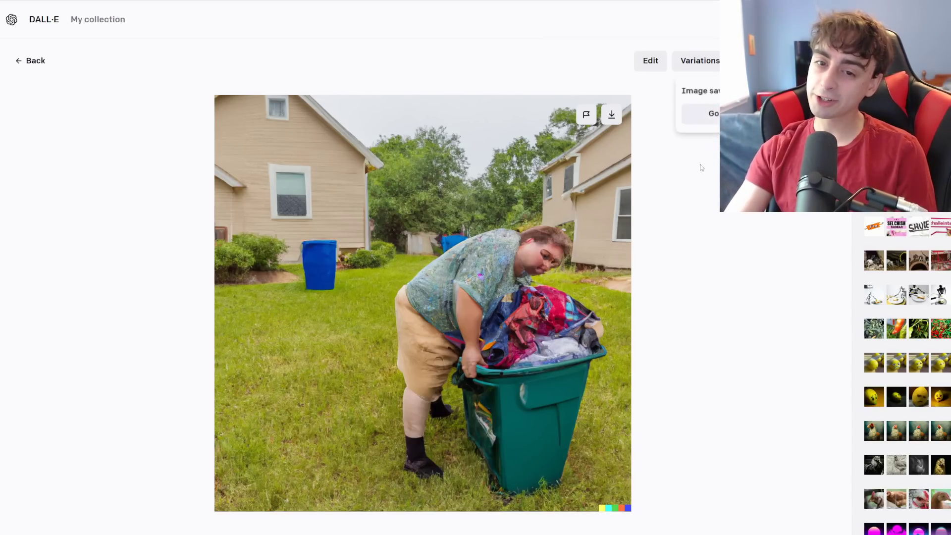
{"action": "left_click", "coordinate": [35, 61]}
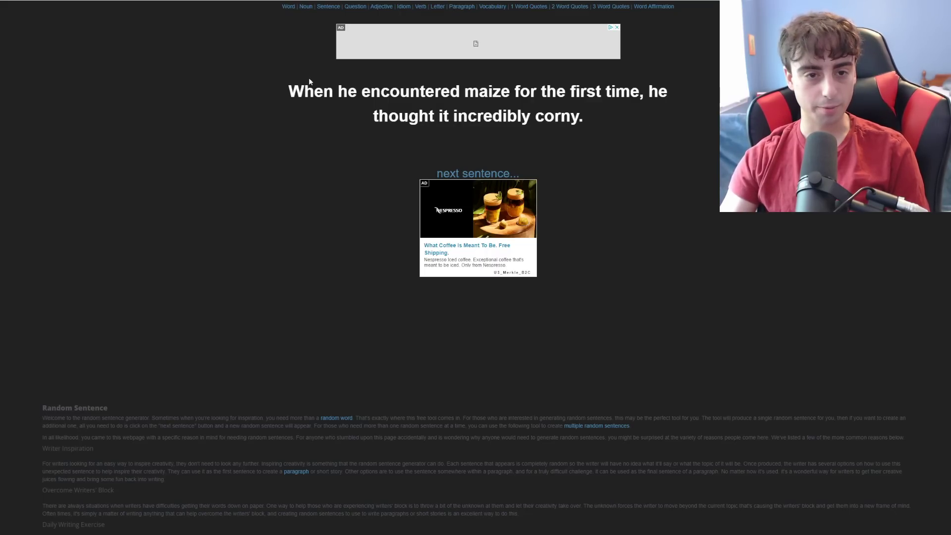
Step: Copy the random sentence "When he encountered maize for the first time, he thought it incredibly corny." and generate images from it in DALL·E
{"action": "left_click_drag", "start_coordinate": [282, 91], "coordinate": [614, 130]}
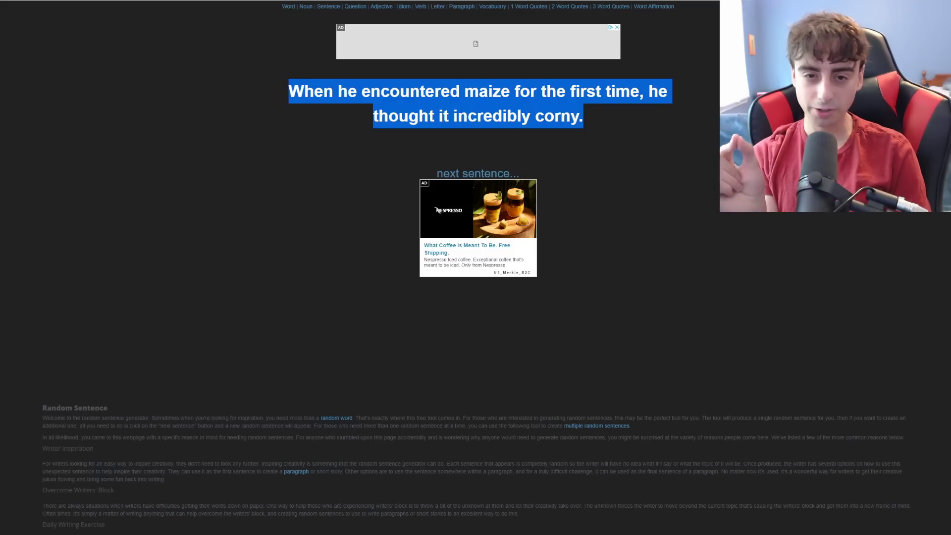
{"action": "right_click", "coordinate": [516, 115]}
{"action": "left_click", "coordinate": [553, 122]}
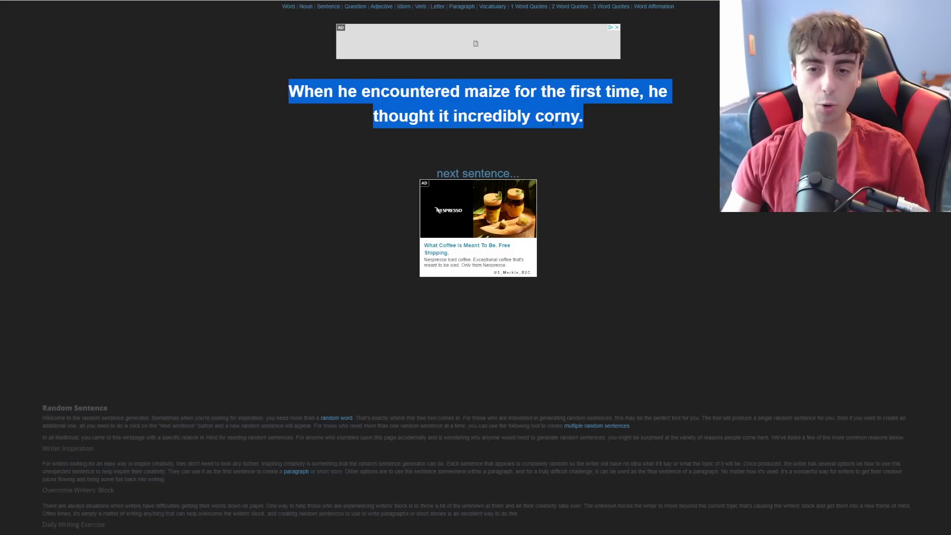
{"action": "key", "text": "ctrl+Tab"}
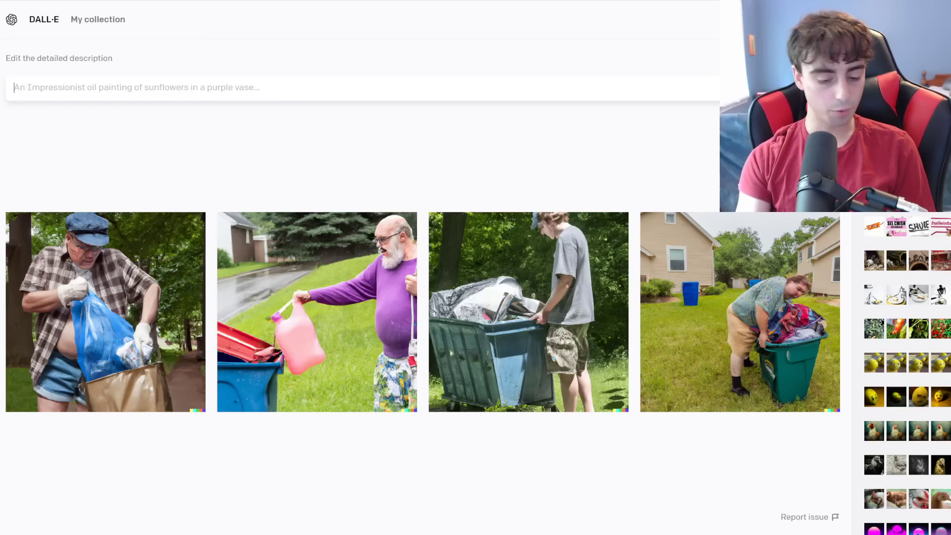
{"action": "key", "text": "ctrl+v"}
{"action": "key", "text": "Return"}
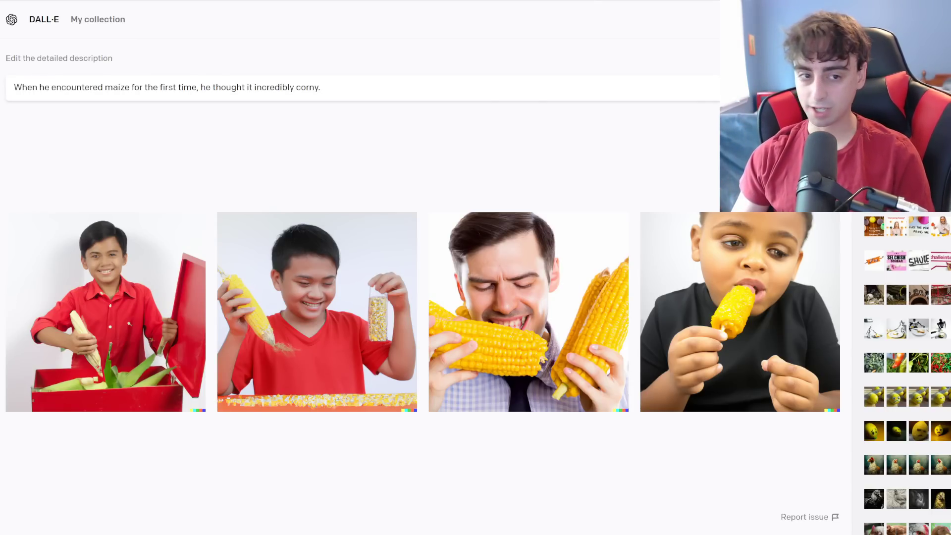
Step: Highlight "maize" in the prompt and view the corn results enlarged, from the fourth back to the first
{"action": "left_click_drag", "start_coordinate": [131, 87], "coordinate": [104, 87]}
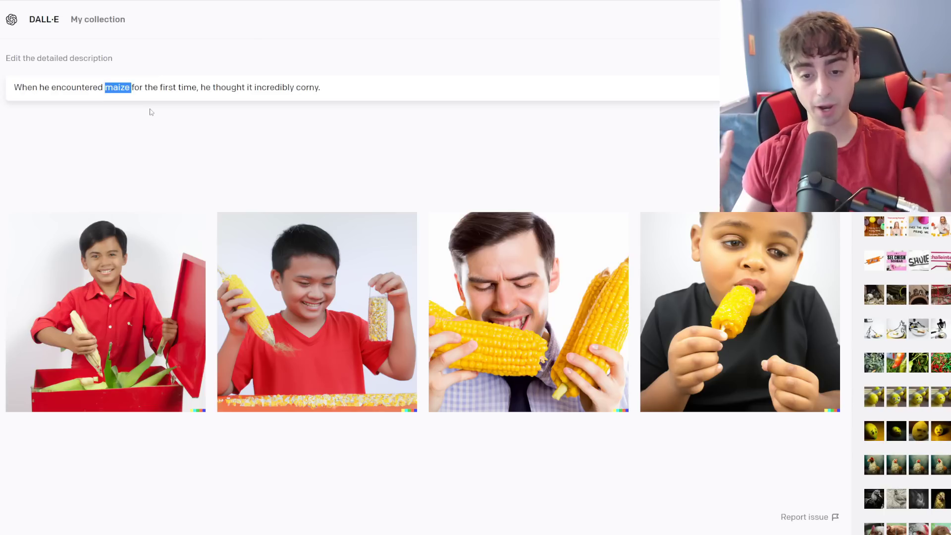
{"action": "left_click", "coordinate": [724, 317]}
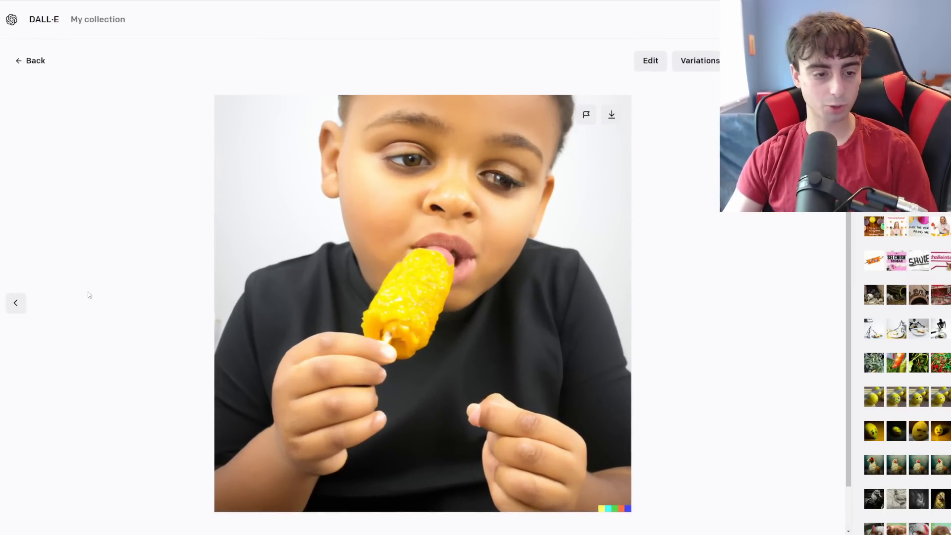
{"action": "left_click", "coordinate": [15, 305]}
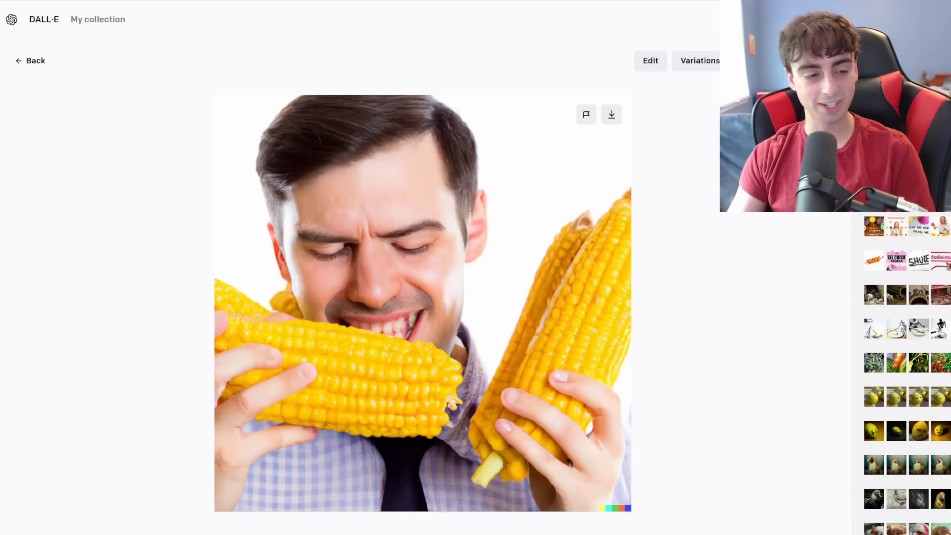
{"action": "left_click", "coordinate": [15, 303]}
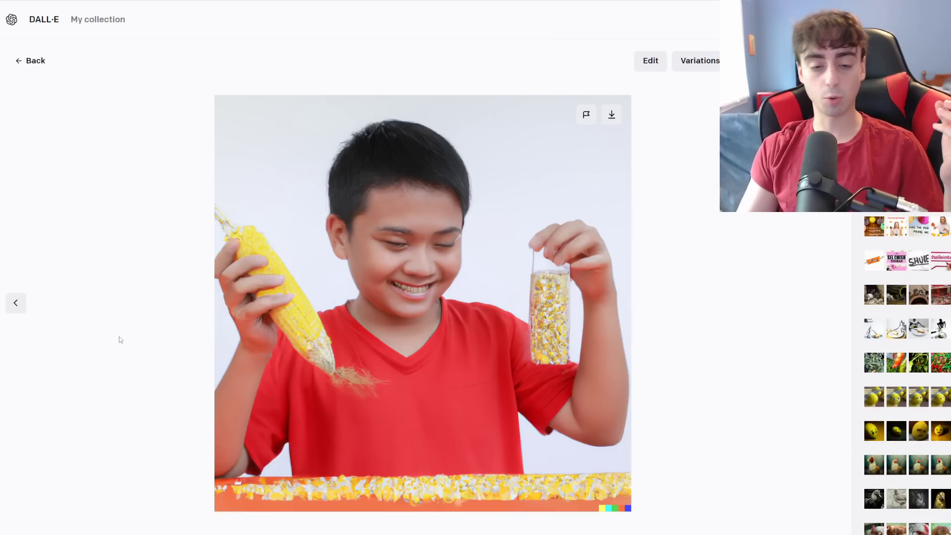
{"action": "key", "text": "Left"}
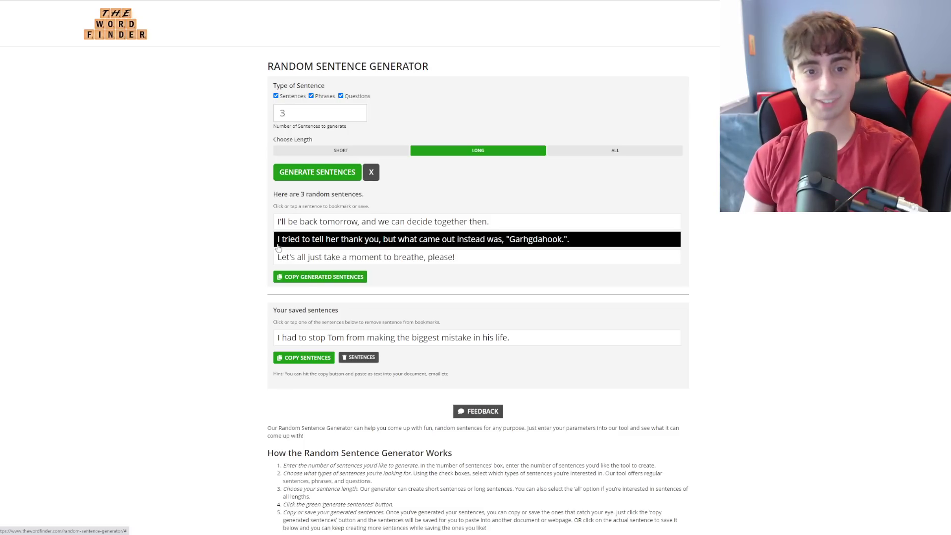
Step: Generate images from the prompt "My whole body was one big bruise after the rugby game."
{"action": "key", "text": "Return"}
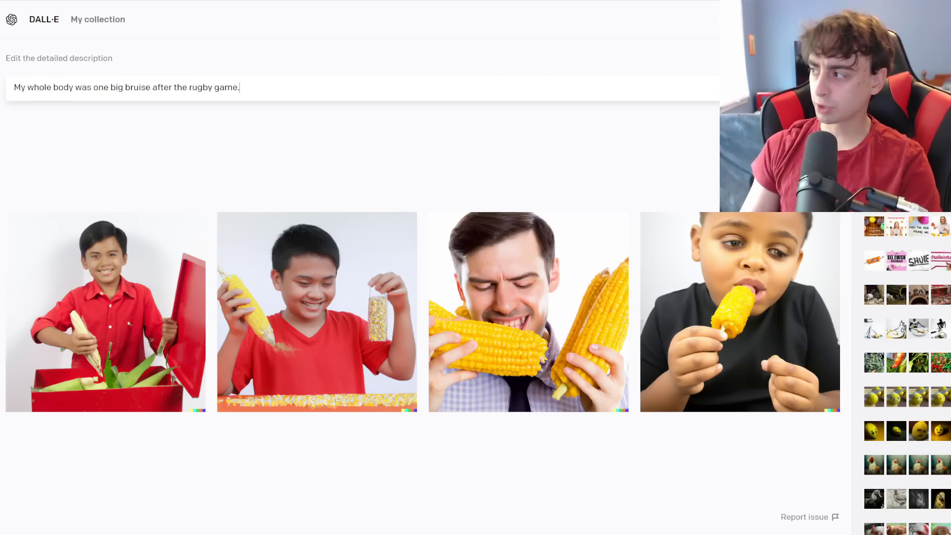
{"action": "key", "text": "Return"}
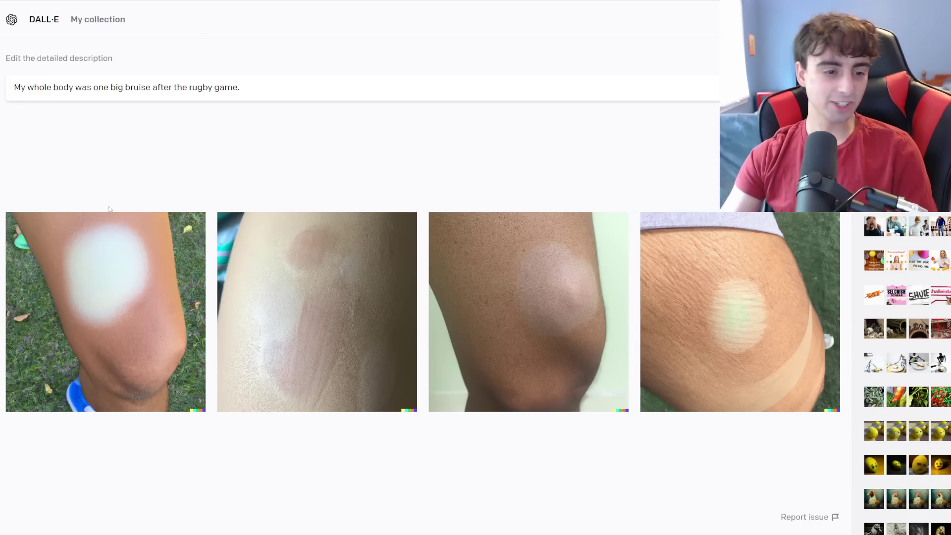
Step: View the four rugby bruise results enlarged, one after another, and return to the results overview
{"action": "left_click", "coordinate": [157, 346]}
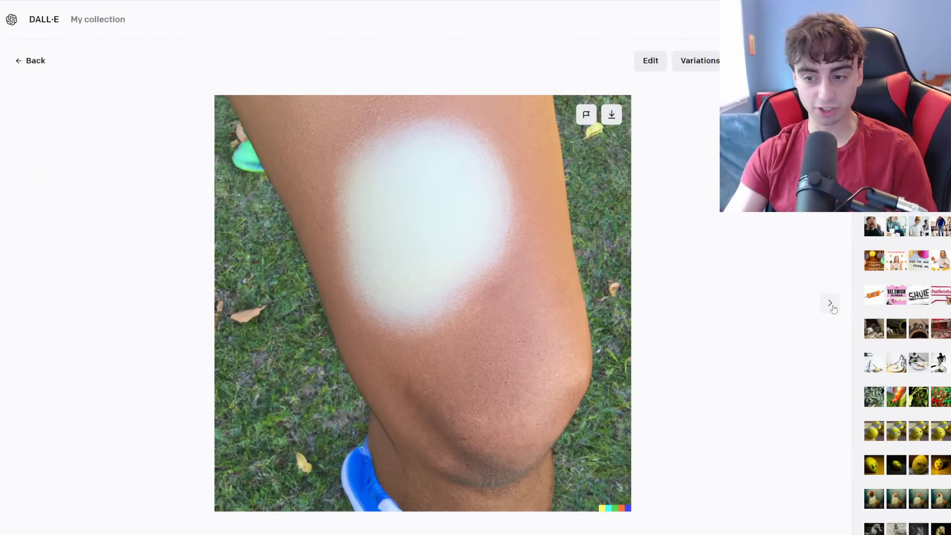
{"action": "left_click", "coordinate": [833, 307]}
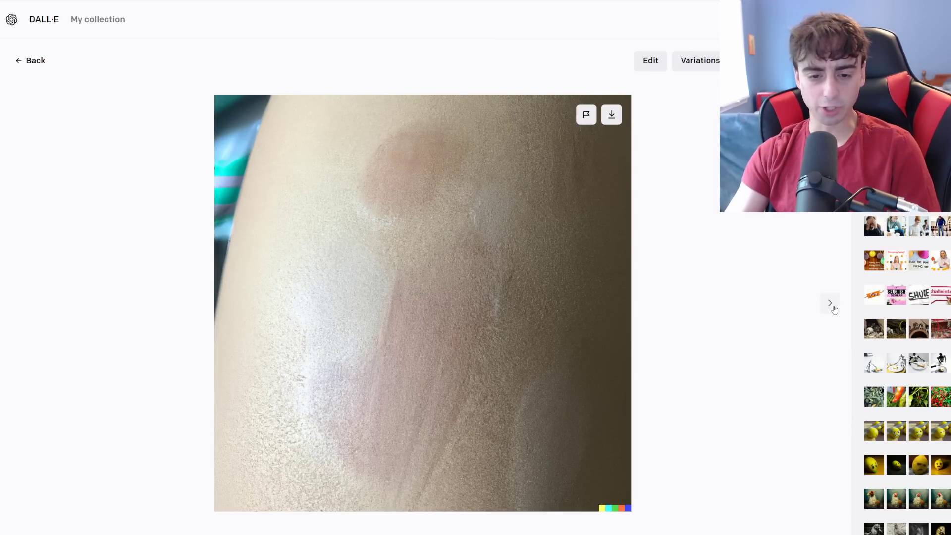
{"action": "left_click", "coordinate": [832, 307]}
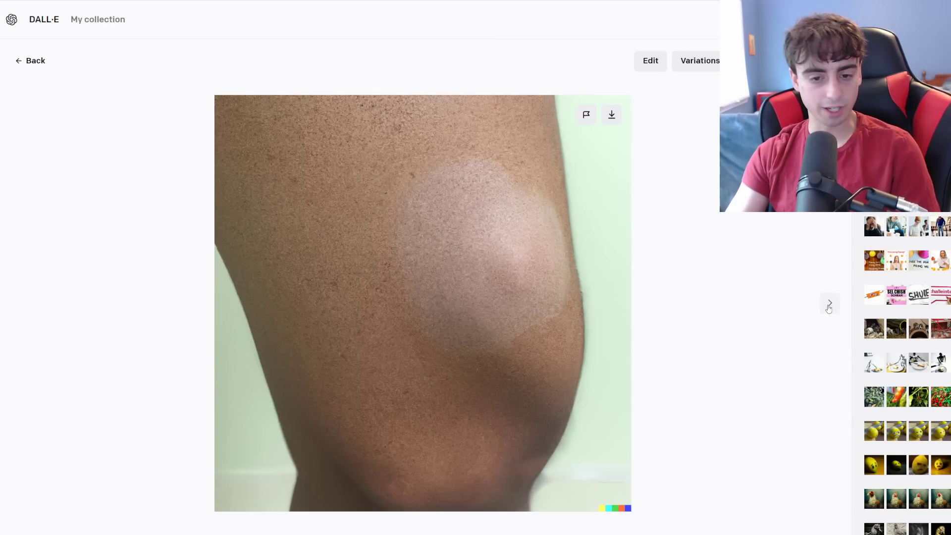
{"action": "left_click", "coordinate": [828, 307]}
{"action": "left_click", "coordinate": [36, 60]}
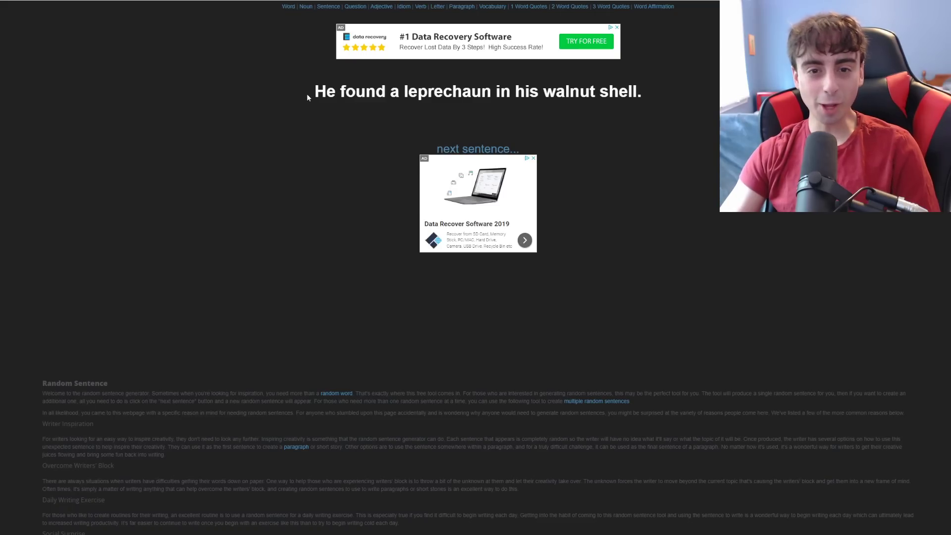
Step: Copy the random sentence "He found a leprechaun in his walnut shell." and generate images from it in DALL·E
{"action": "left_click_drag", "start_coordinate": [311, 91], "coordinate": [642, 93]}
{"action": "right_click", "coordinate": [599, 94]}
{"action": "left_click", "coordinate": [618, 101]}
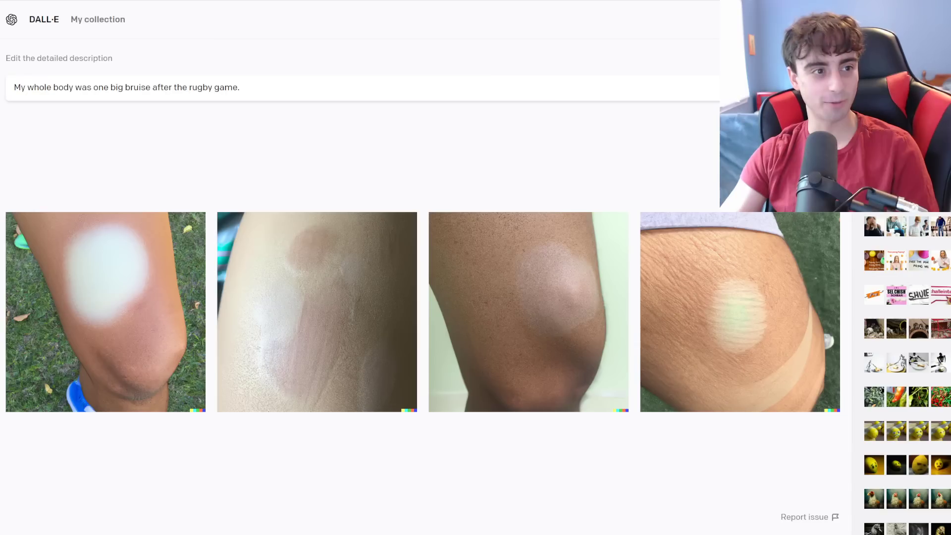
{"action": "key", "text": "ctrl+a"}
{"action": "key", "text": "ctrl+v"}
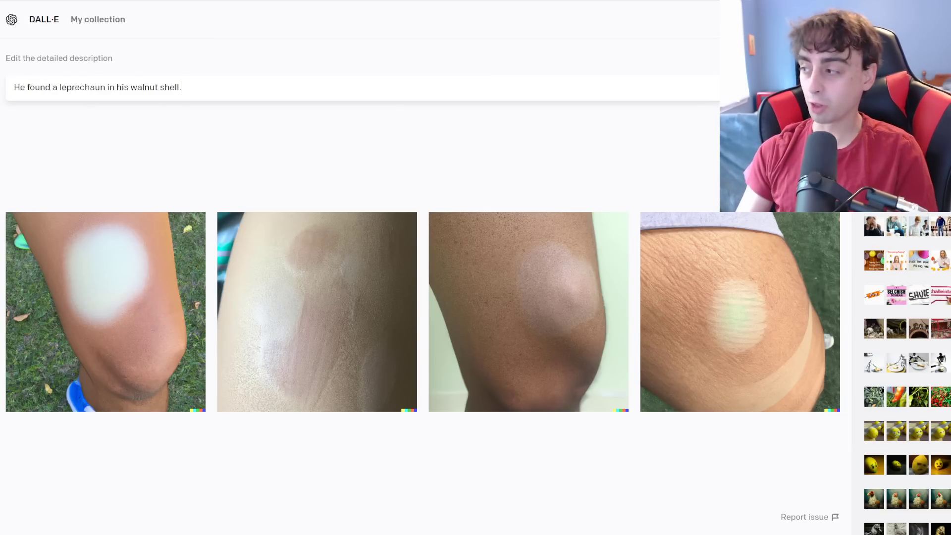
{"action": "key", "text": "Return"}
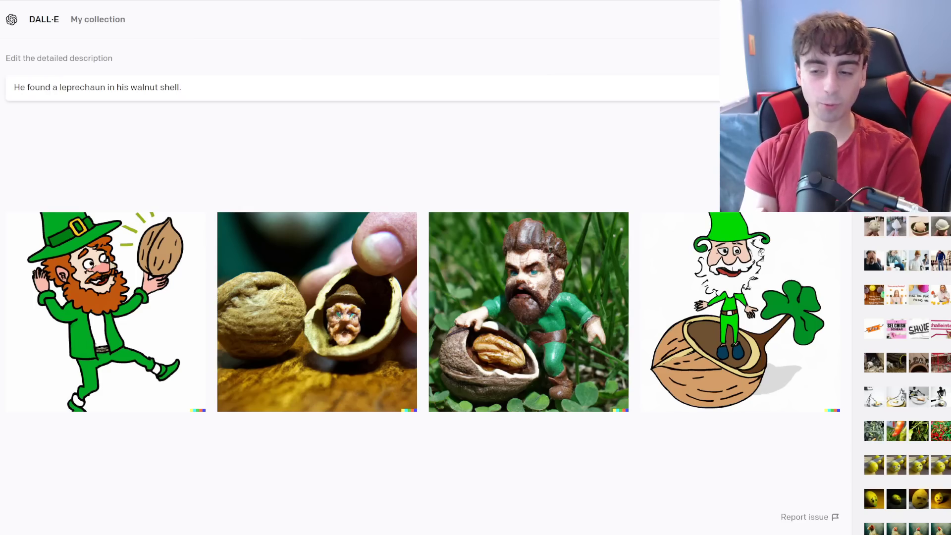
Step: View the first leprechaun result enlarged, followed by the fourth, third and second ones
{"action": "left_click", "coordinate": [124, 307]}
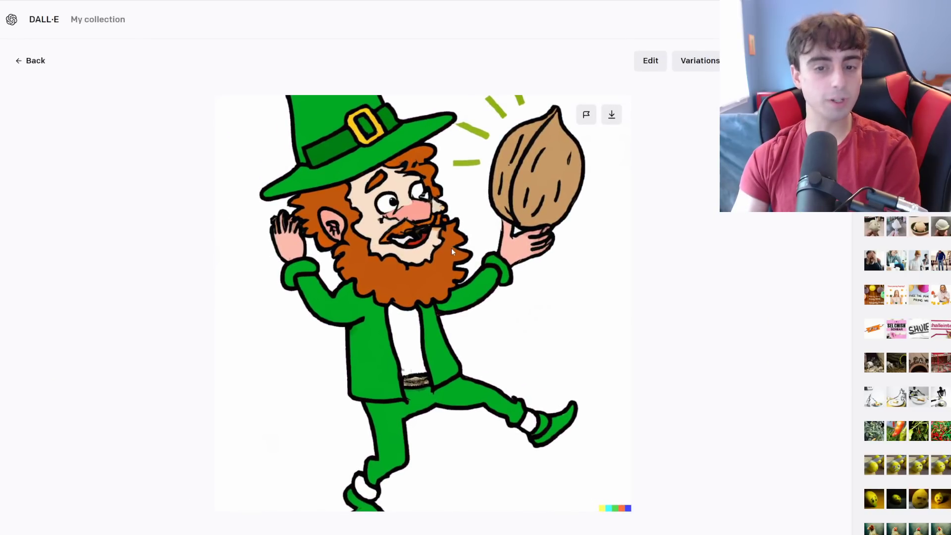
{"action": "left_click", "coordinate": [39, 66]}
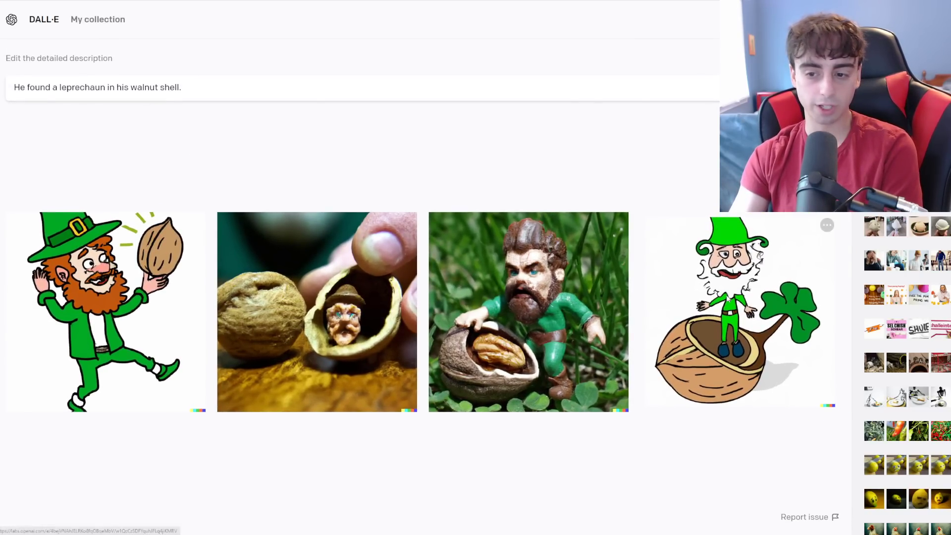
{"action": "left_click", "coordinate": [727, 299]}
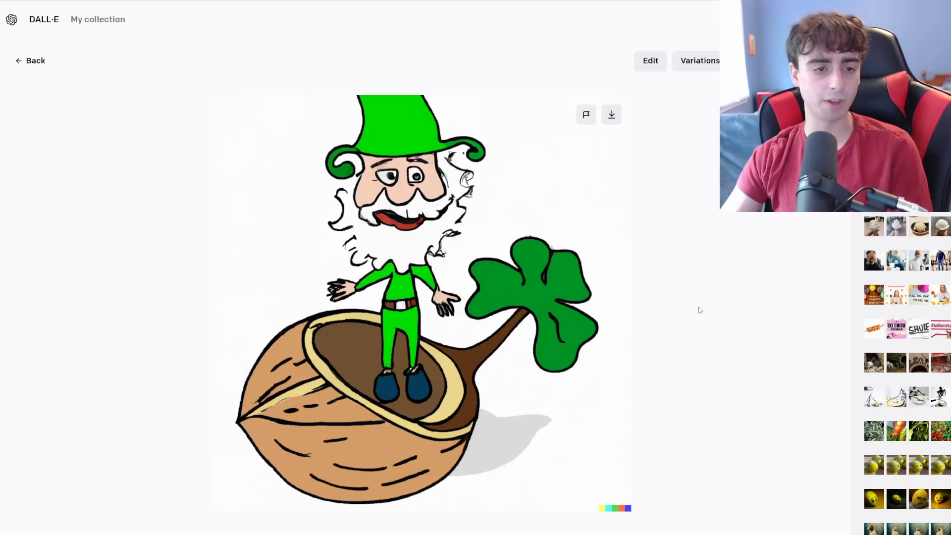
{"action": "left_click", "coordinate": [699, 308]}
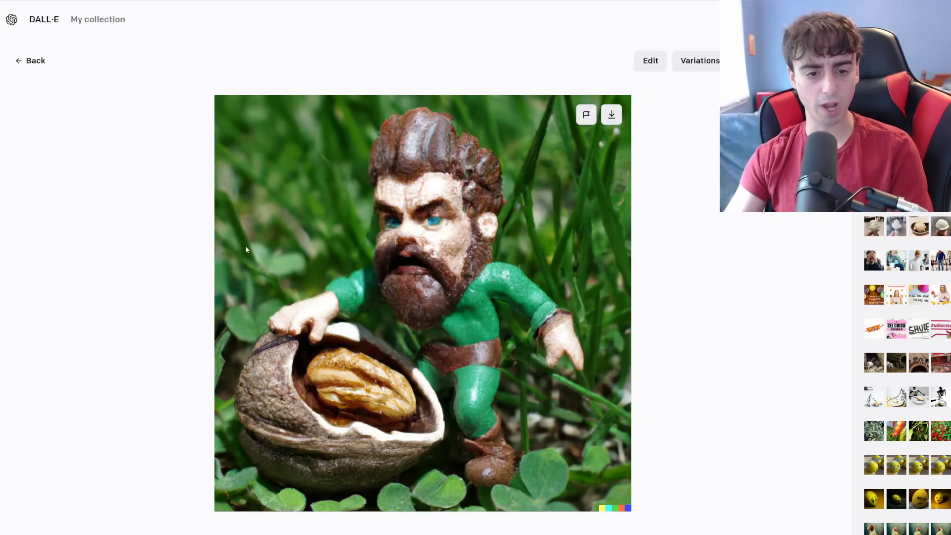
{"action": "key", "text": "Left"}
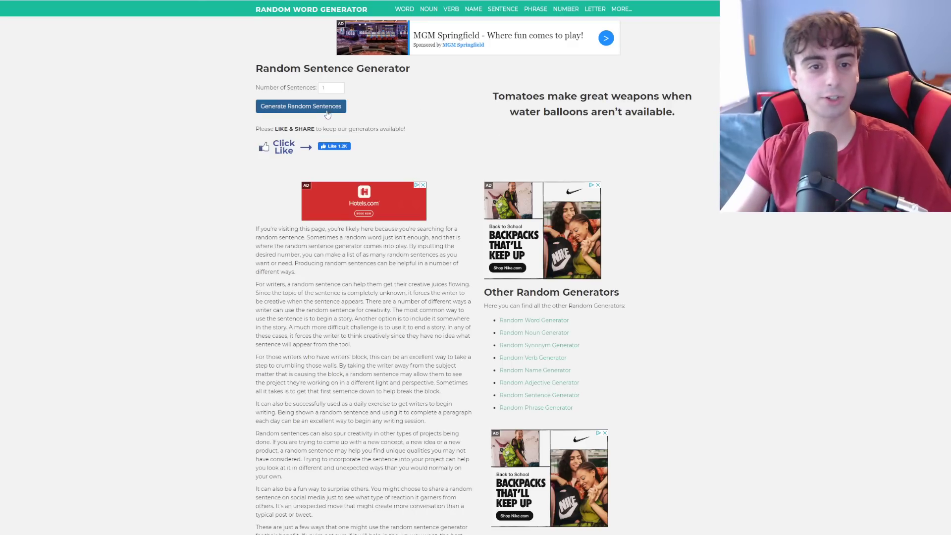
Step: Highlight the word "weapons" in the random sentence "Tomatoes make great weapons when water balloons aren't available."
{"action": "left_click_drag", "start_coordinate": [612, 96], "coordinate": [661, 94]}
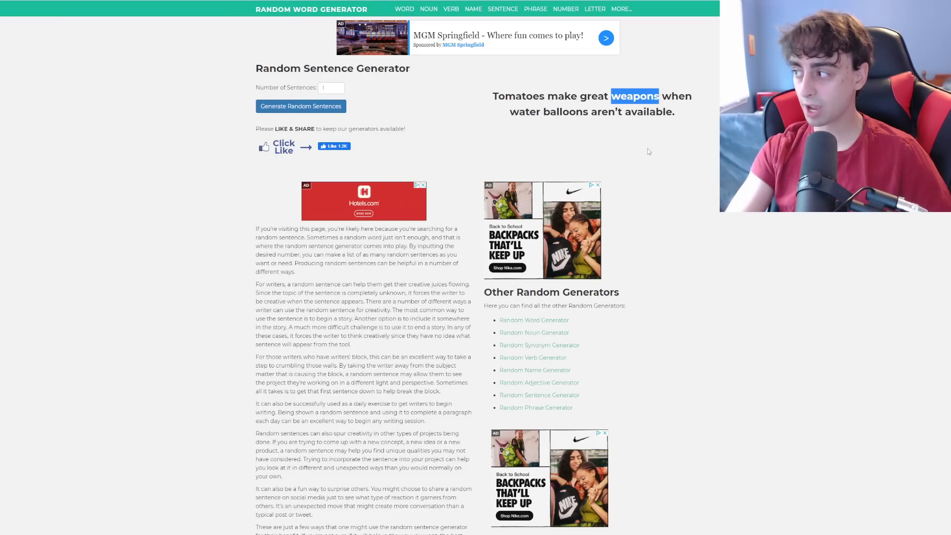
Step: Generate a new random sentence, copy "Nothing is as cautiously cuddly as a pet porcupine." and create images from it in DALL·E
{"action": "left_click", "coordinate": [300, 106]}
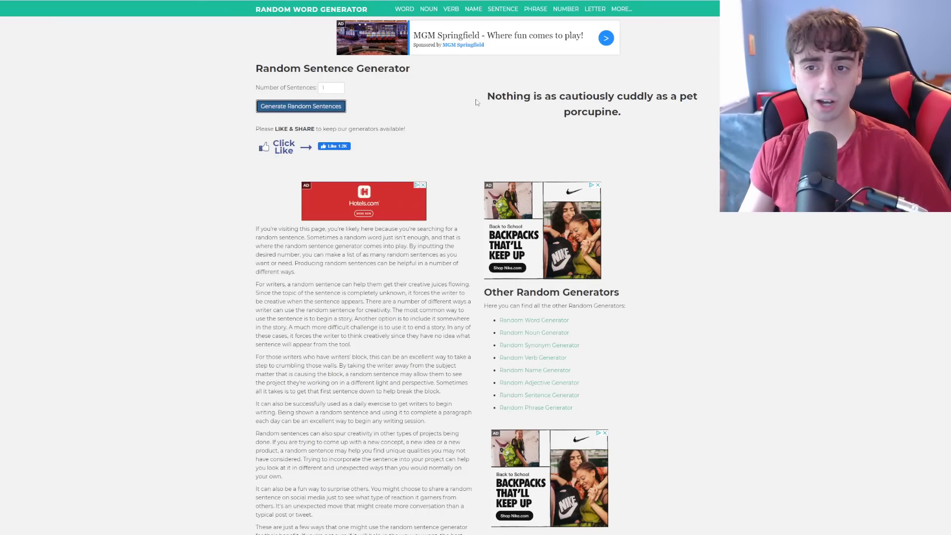
{"action": "left_click_drag", "start_coordinate": [483, 102], "coordinate": [621, 130]}
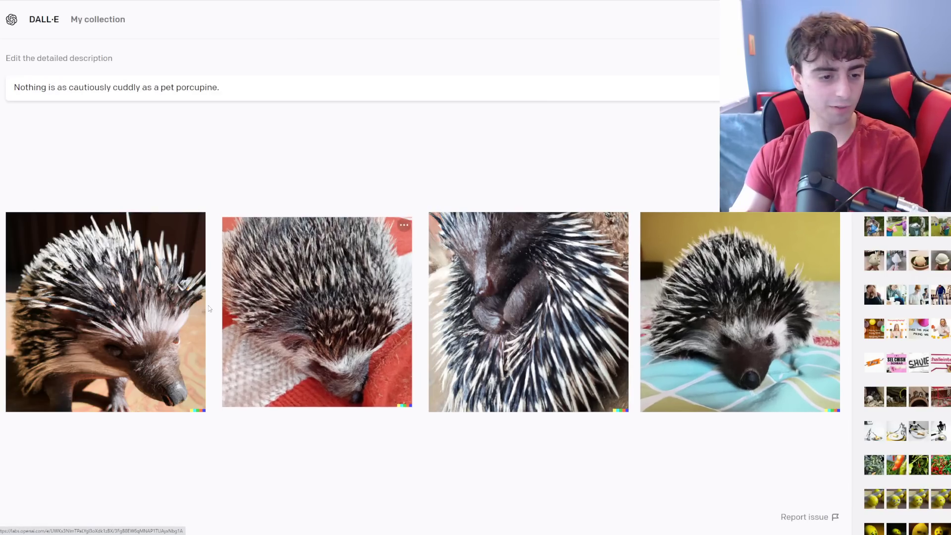
Step: View the first three porcupine results enlarged, one after another, and return to the results overview
{"action": "left_click", "coordinate": [163, 317]}
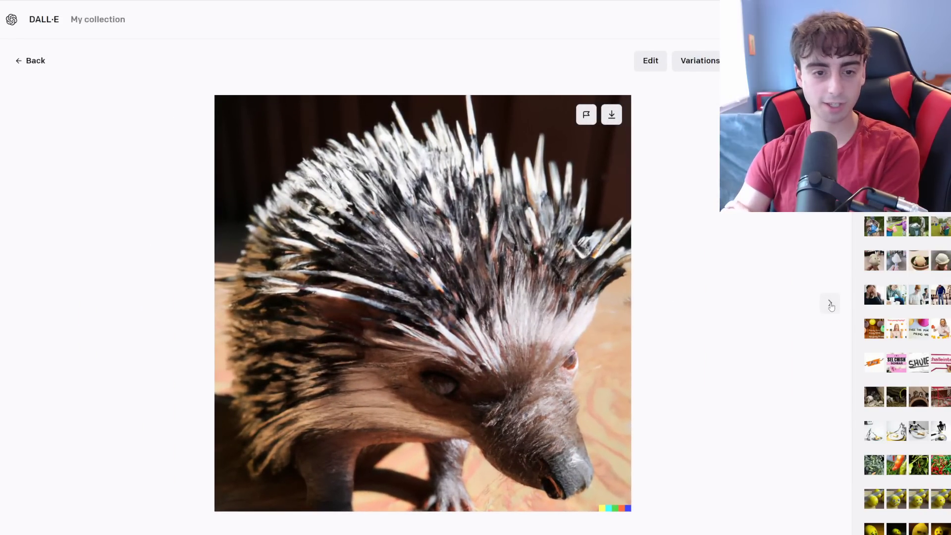
{"action": "left_click", "coordinate": [830, 304]}
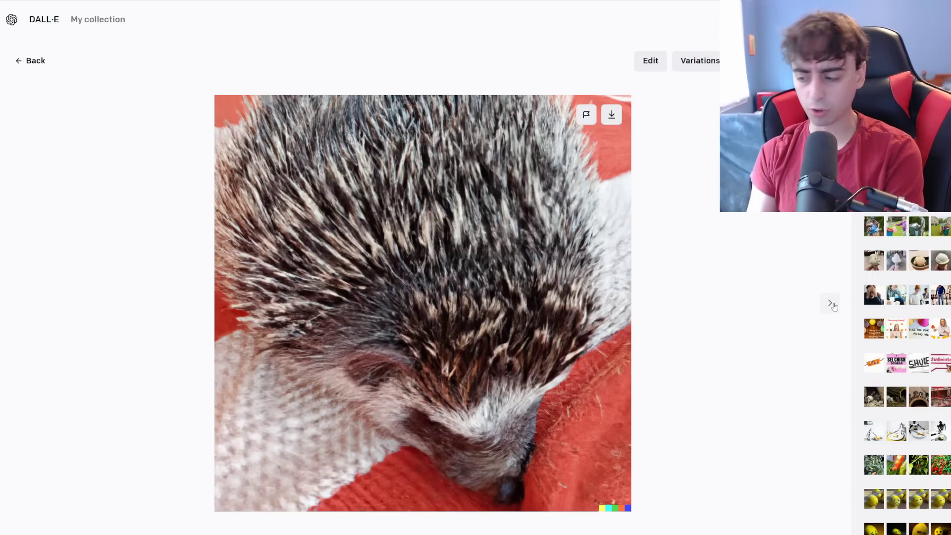
{"action": "left_click", "coordinate": [831, 304]}
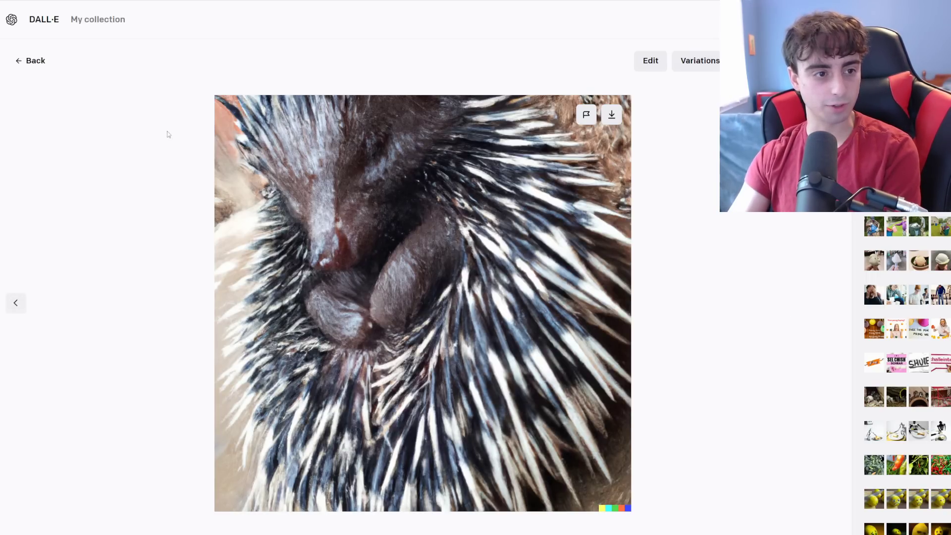
{"action": "left_click", "coordinate": [32, 63]}
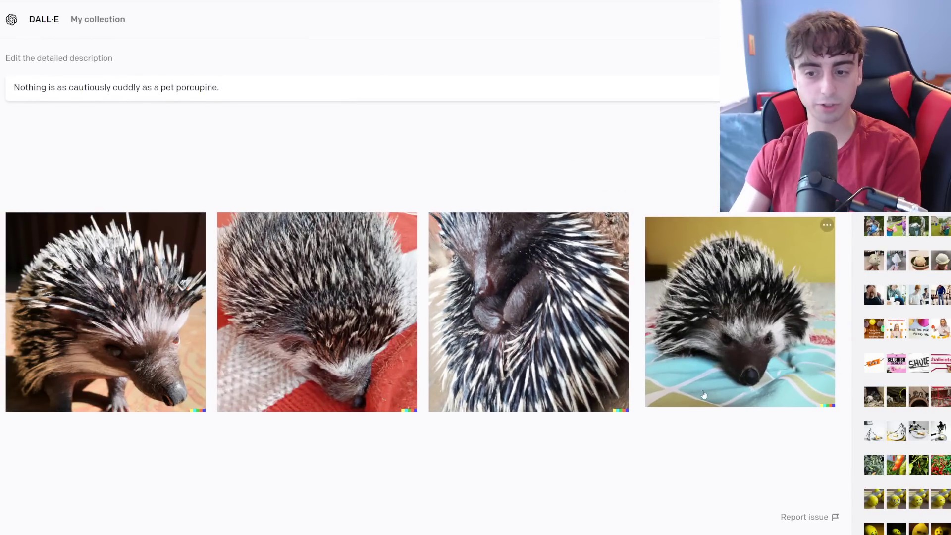
Step: Enlarge the fourth porcupine image, save it to the collection and return to the results overview
{"action": "left_click", "coordinate": [685, 392]}
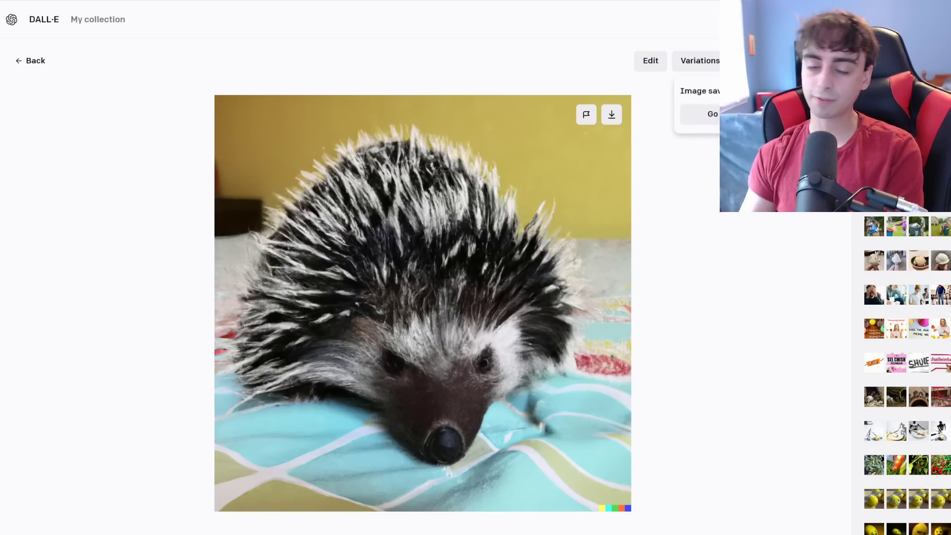
{"action": "left_click", "coordinate": [26, 63]}
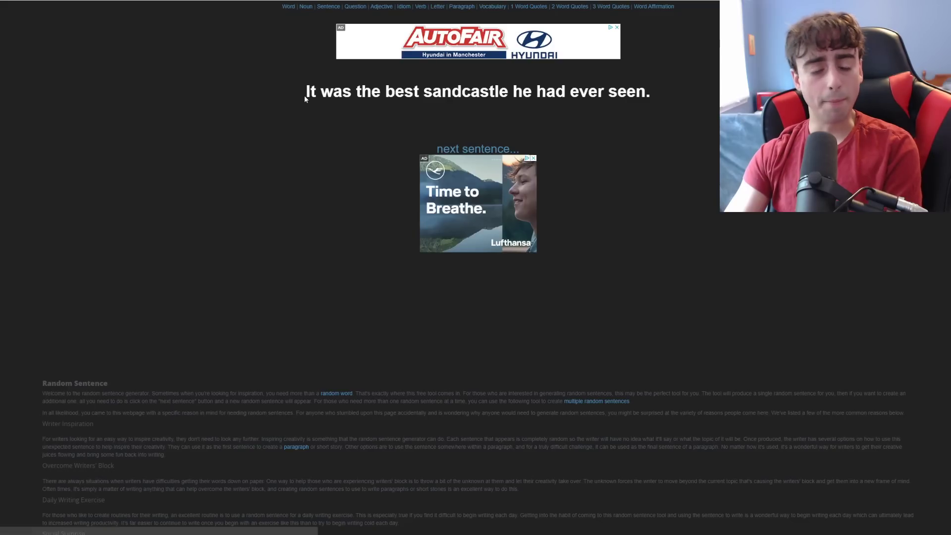
Step: Copy the random sentence "It was the best sandcastle he had ever seen." and generate images from it in DALL·E
{"action": "left_click_drag", "start_coordinate": [305, 95], "coordinate": [656, 90]}
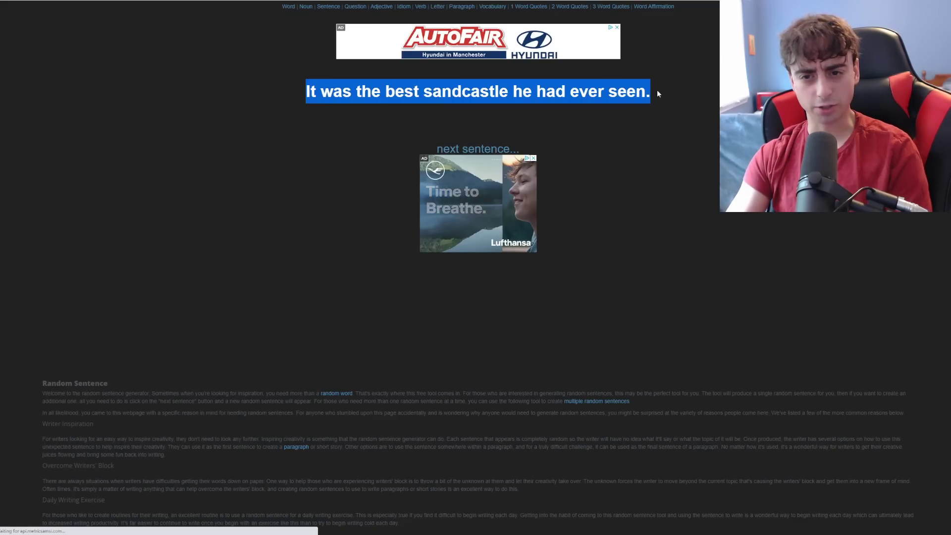
{"action": "right_click", "coordinate": [568, 92]}
{"action": "left_click", "coordinate": [589, 99]}
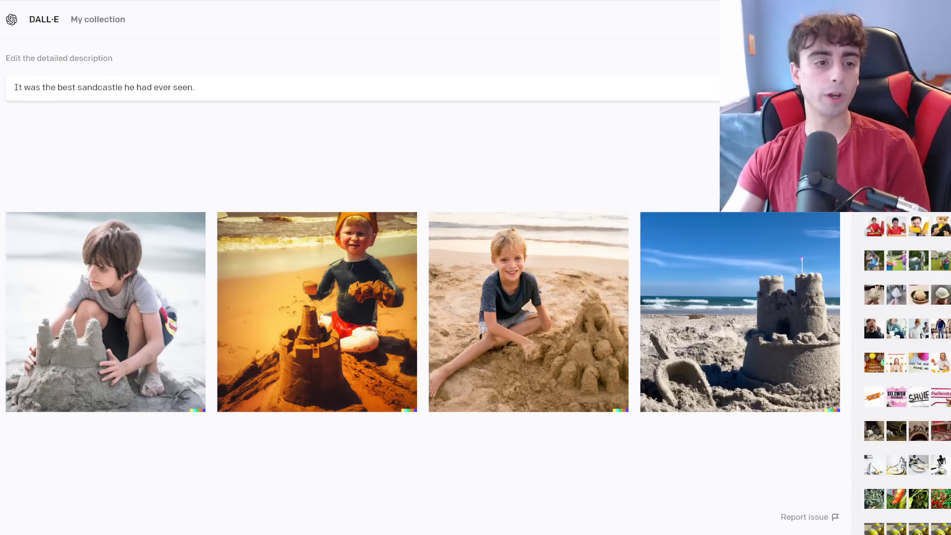
Step: Highlight the word "he" in the sandcastle prompt and view the four results enlarged, one after another
{"action": "double_click", "coordinate": [129, 87]}
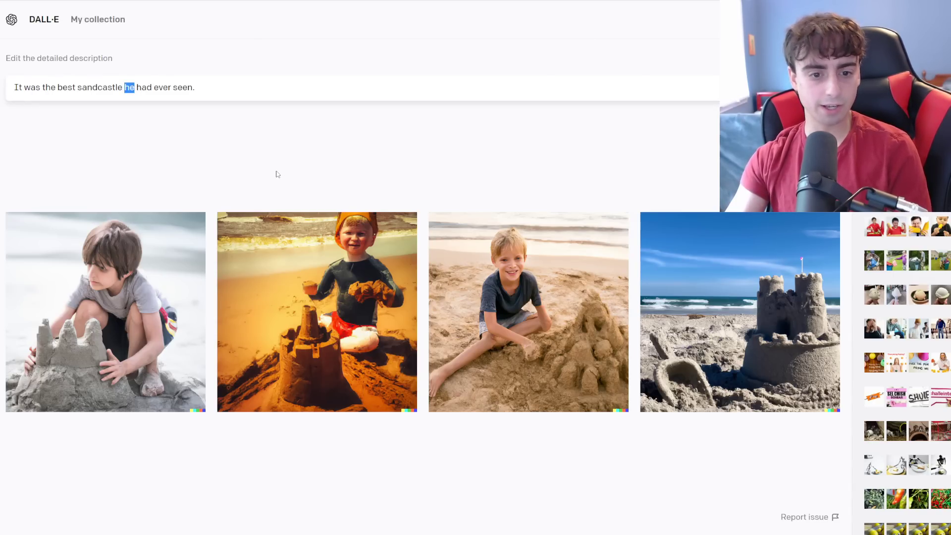
{"action": "left_click", "coordinate": [539, 418]}
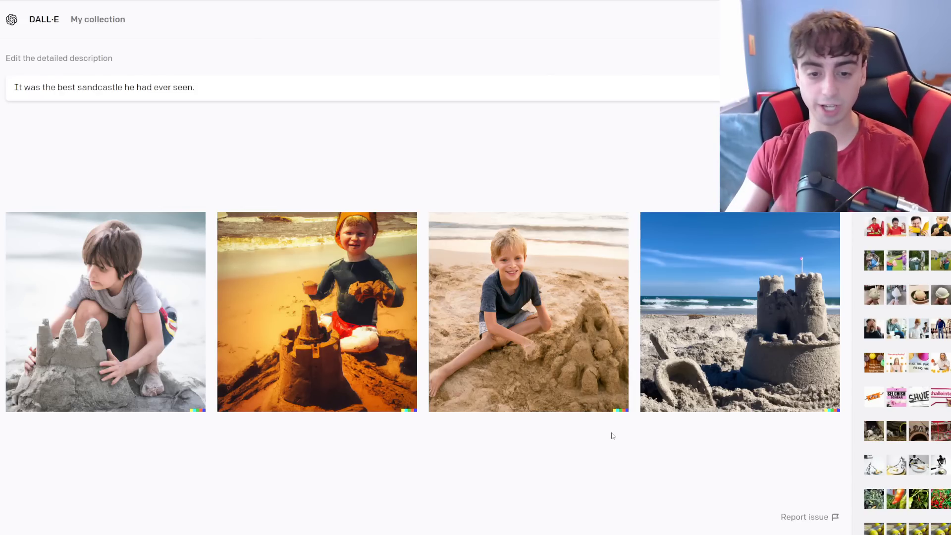
{"action": "left_click", "coordinate": [124, 312]}
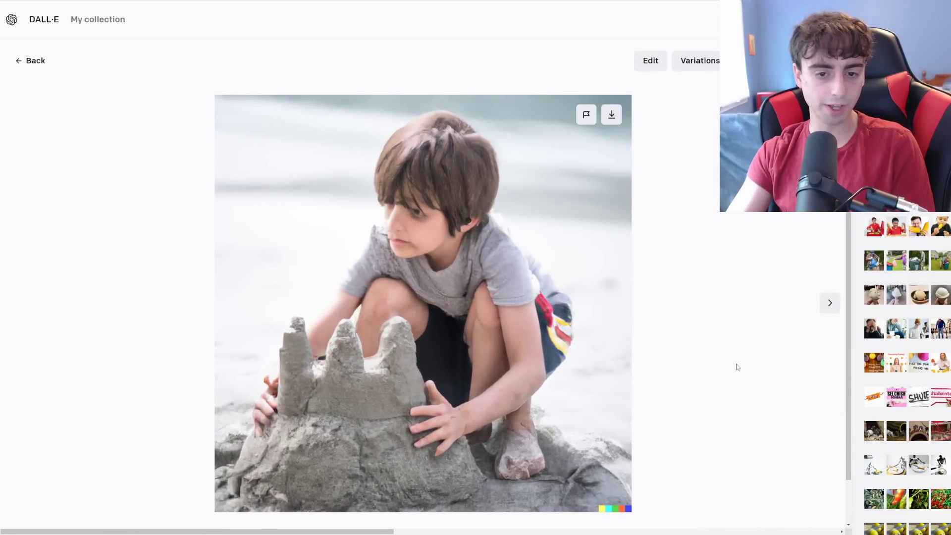
{"action": "left_click", "coordinate": [831, 303]}
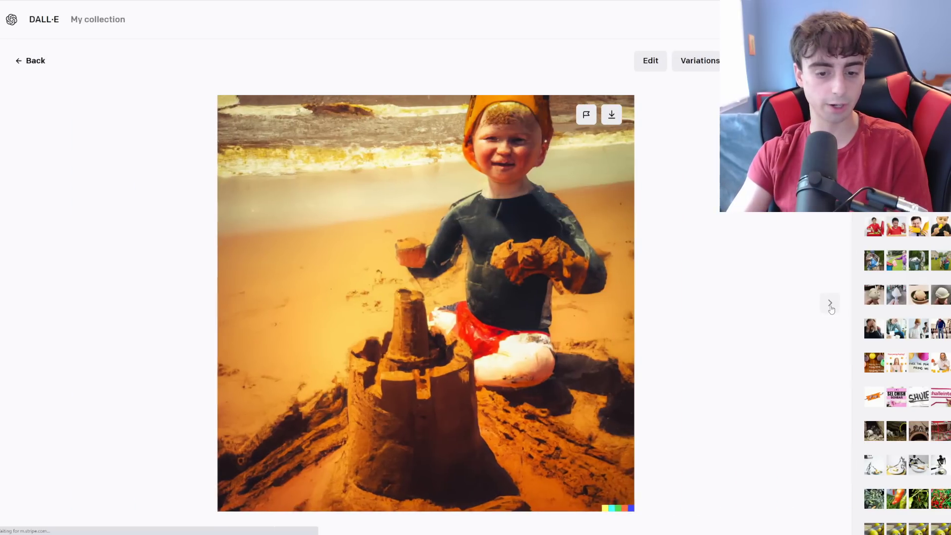
{"action": "left_click", "coordinate": [831, 303]}
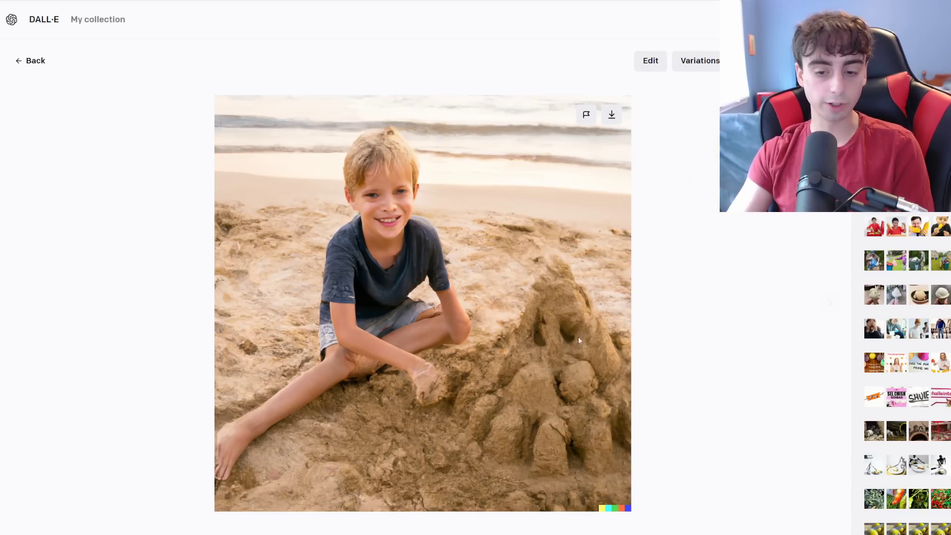
{"action": "left_click", "coordinate": [831, 304]}
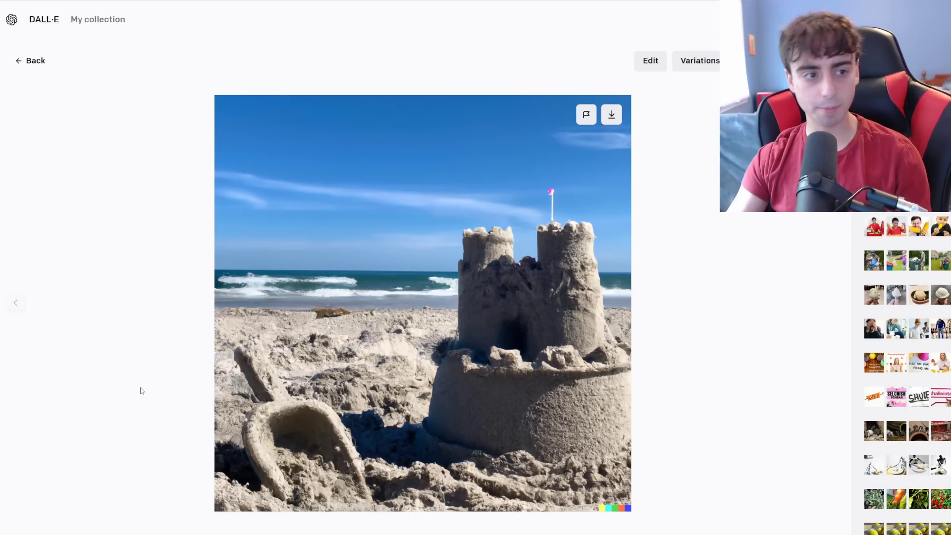
Step: Return to the results overview and generate images from the prompt "photo of a t rex made out sand at the beach"
{"action": "left_click", "coordinate": [31, 60]}
{"action": "type", "text": "photo"}
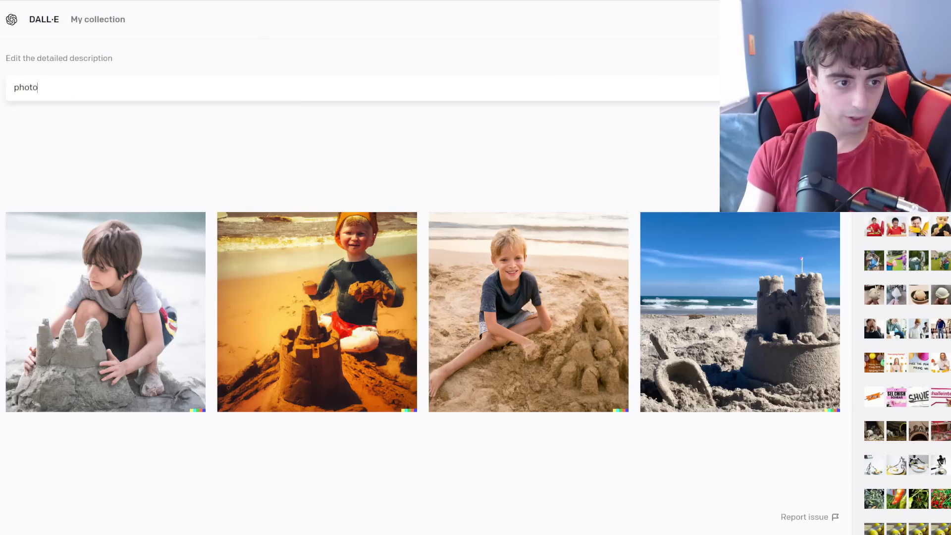
{"action": "type", "text": " of a t rex"}
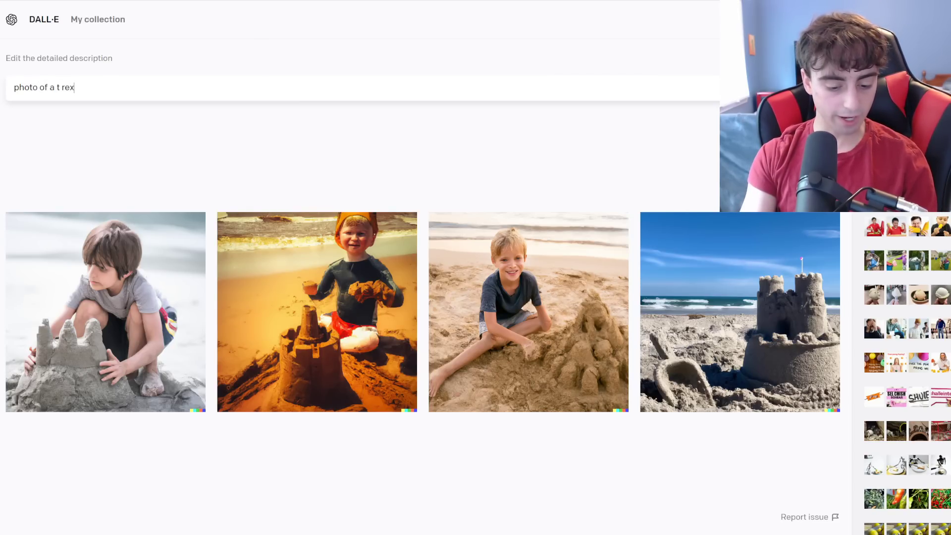
{"action": "type", "text": " made out "}
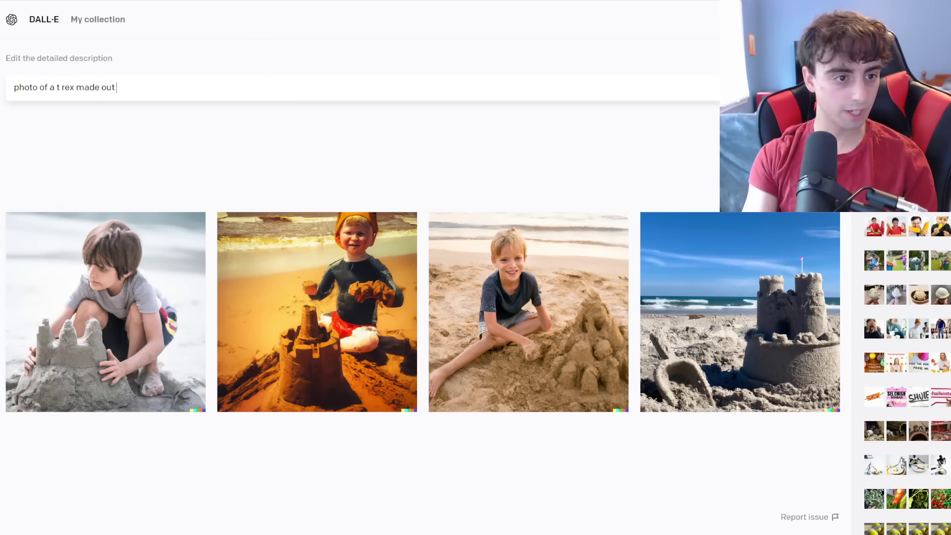
{"action": "type", "text": "sand at the beach"}
{"action": "key", "text": "Return"}
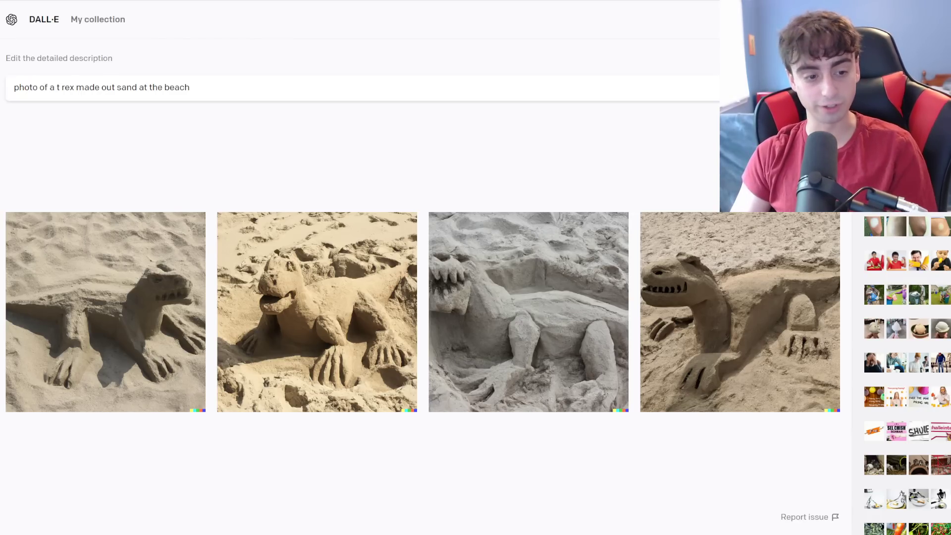
Step: View the four sand T. rex results enlarged, one after another
{"action": "left_click", "coordinate": [105, 312]}
{"action": "left_click", "coordinate": [828, 303]}
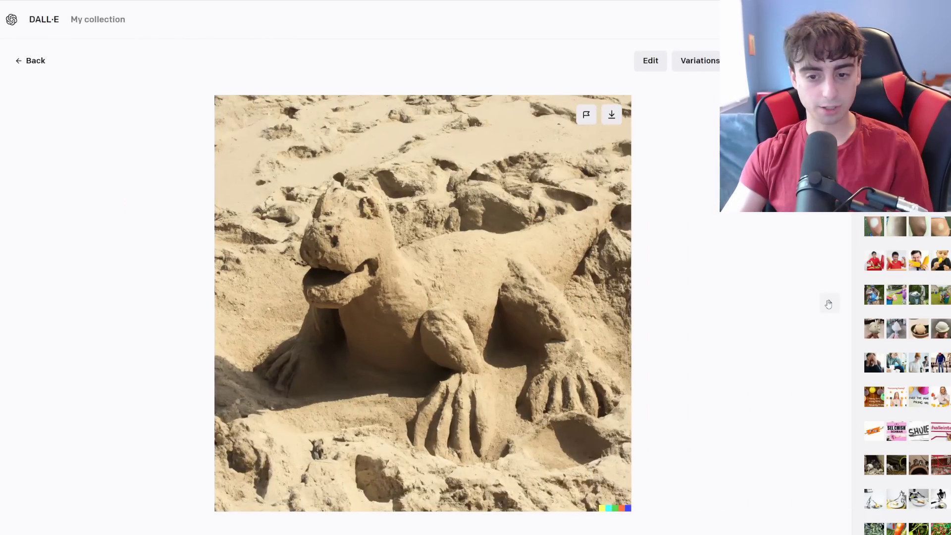
{"action": "left_click", "coordinate": [828, 303]}
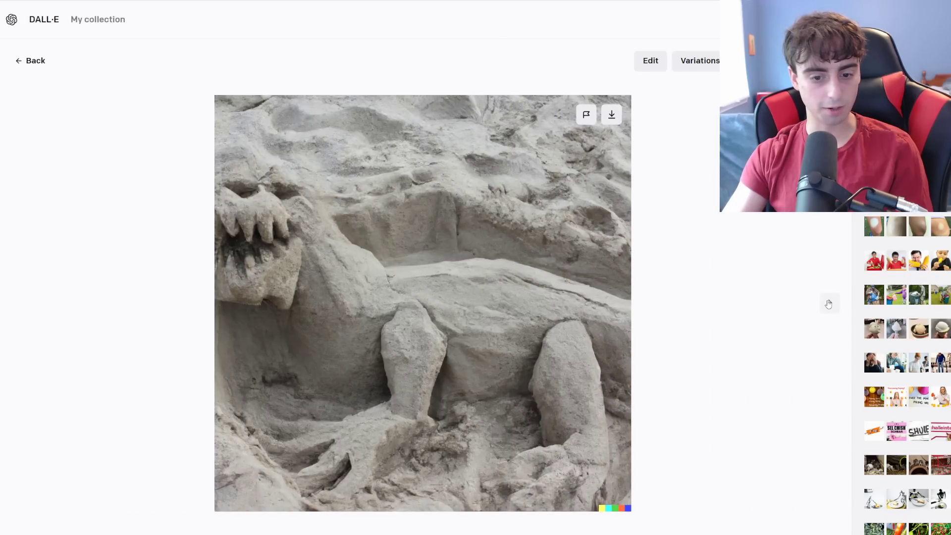
{"action": "left_click", "coordinate": [828, 303]}
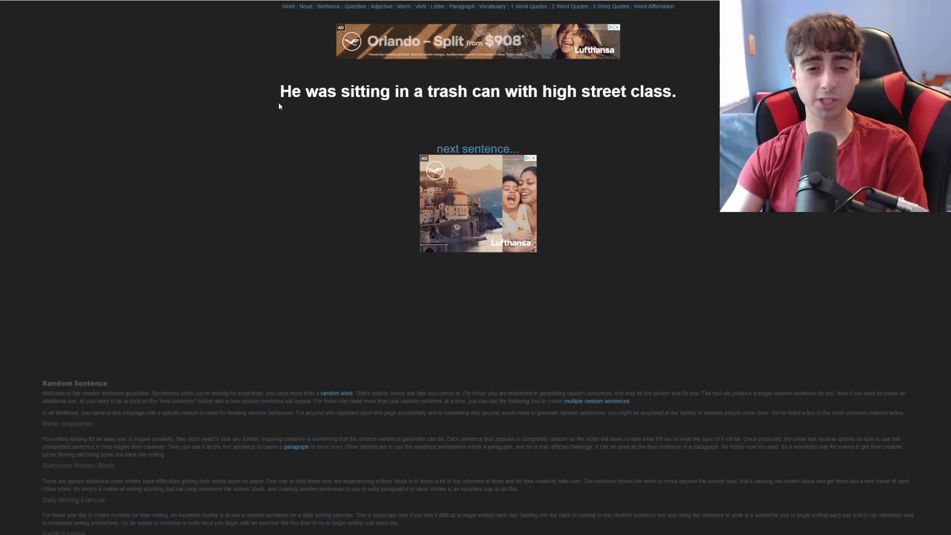
Step: Copy the random sentence "He was sitting in a trash can with high street class." and generate images from it in DALL·E
{"action": "left_click_drag", "start_coordinate": [279, 92], "coordinate": [630, 92]}
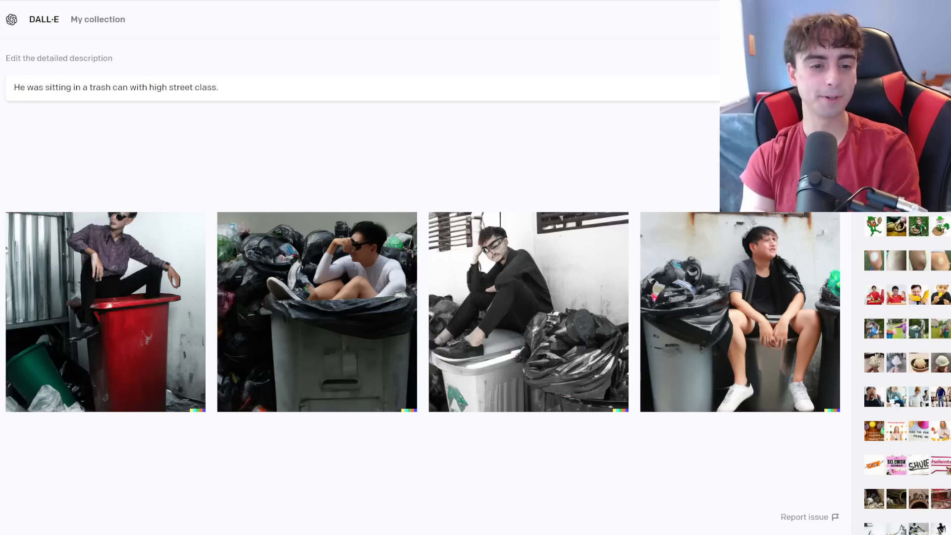
Step: Review the trash can prompt and view its four results enlarged, starting with the man on the red bin
{"action": "left_click", "coordinate": [195, 225]}
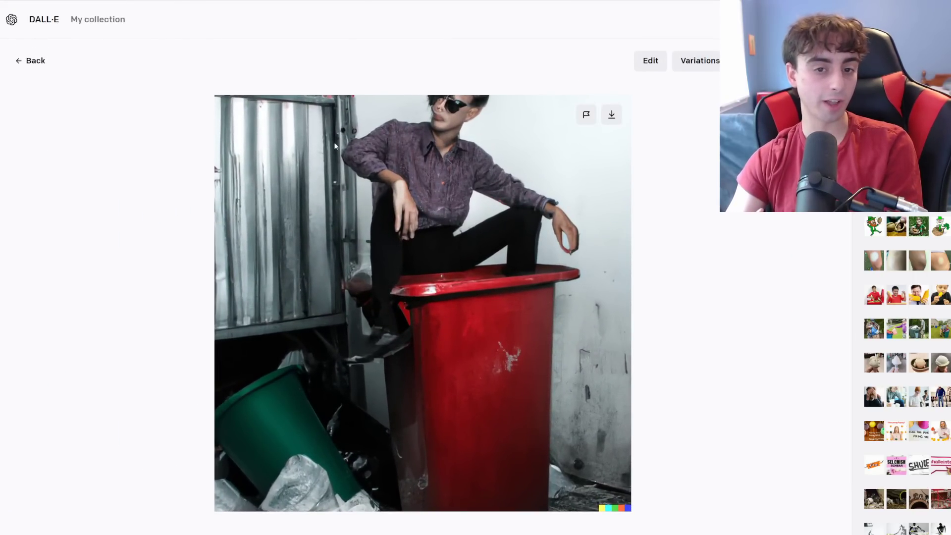
{"action": "left_click", "coordinate": [31, 60]}
{"action": "left_click_drag", "start_coordinate": [167, 83], "coordinate": [152, 176]}
{"action": "left_click", "coordinate": [162, 273]}
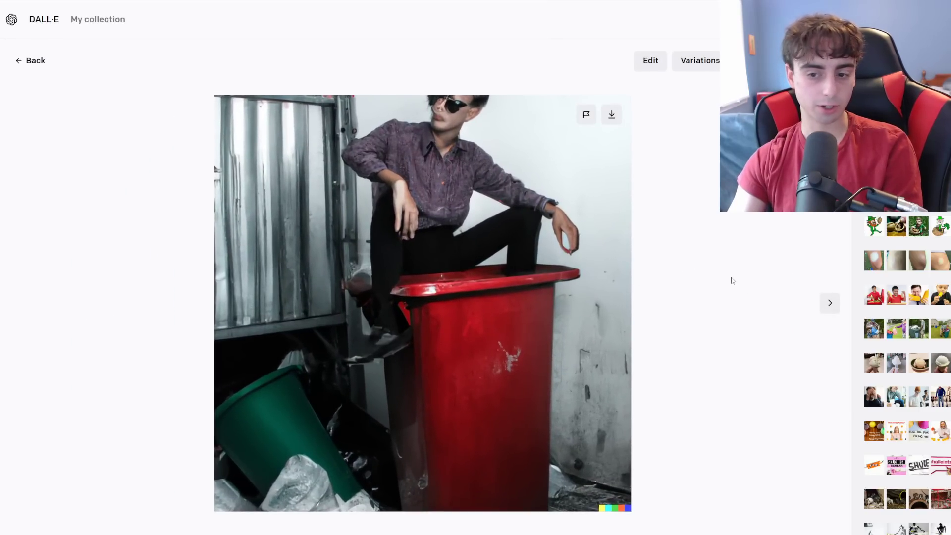
{"action": "left_click", "coordinate": [830, 308]}
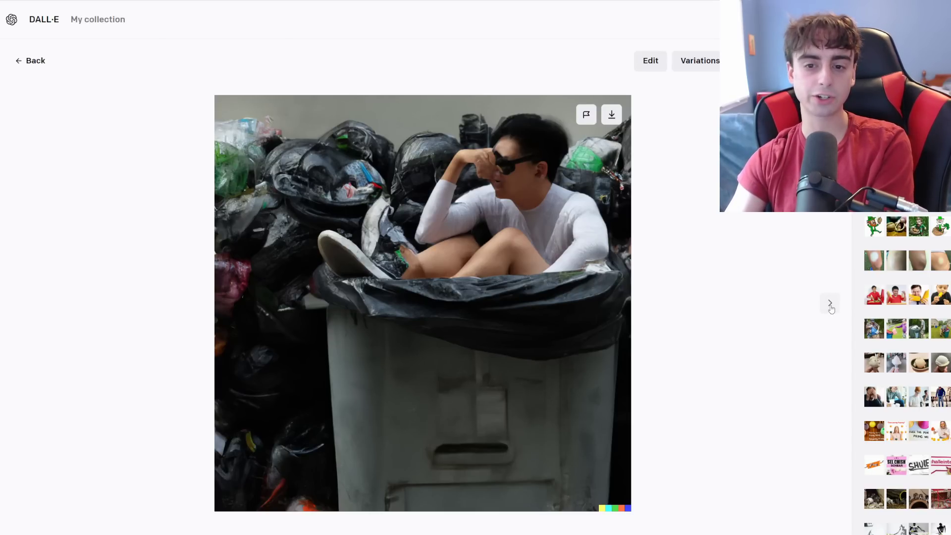
{"action": "left_click", "coordinate": [830, 304]}
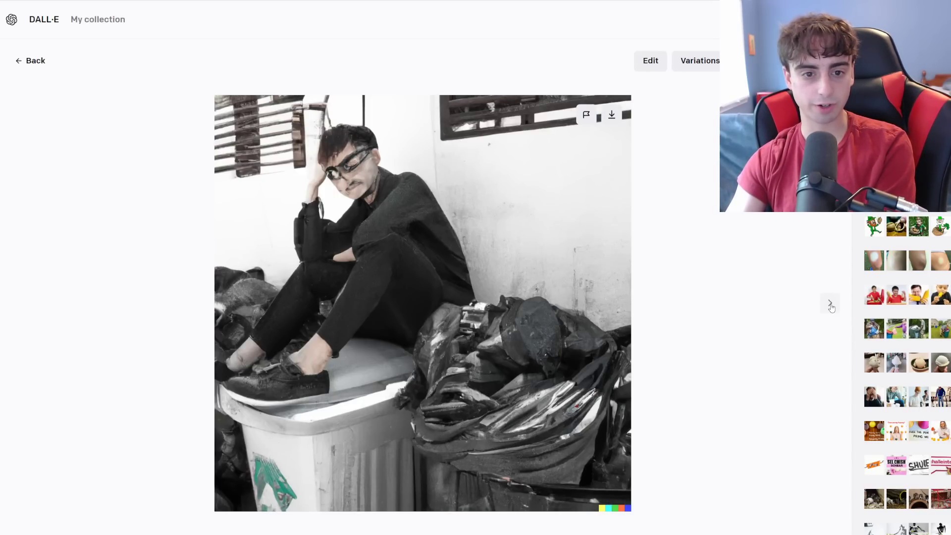
{"action": "left_click", "coordinate": [831, 304]}
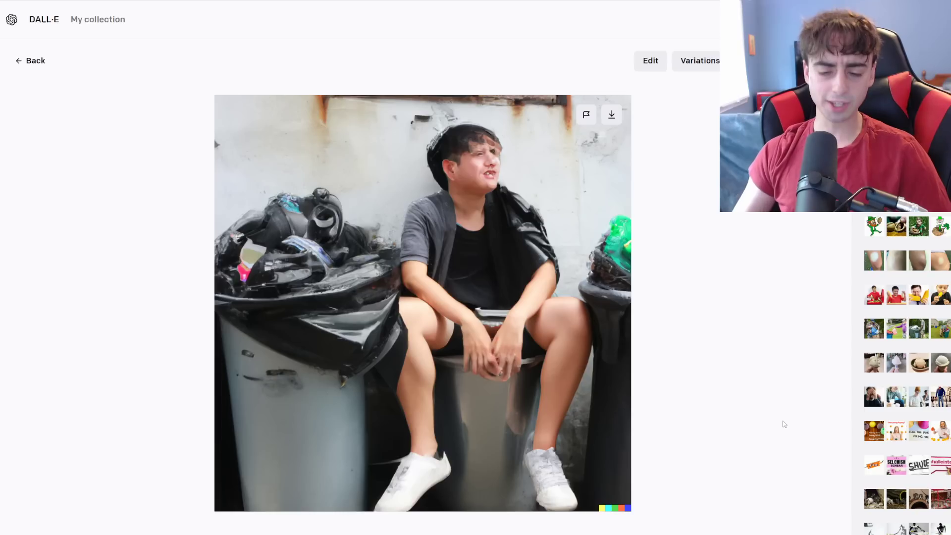
{"action": "left_click", "coordinate": [27, 62]}
{"action": "left_click", "coordinate": [175, 353]}
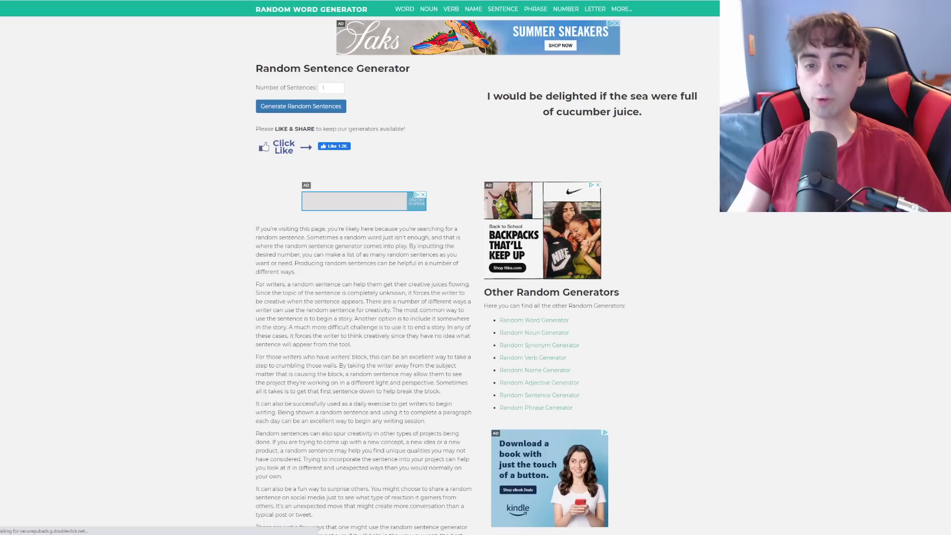
Step: Copy the random sentence "I would be delighted if the sea were full of cucumber juice." and generate images from it in DALL·E
{"action": "left_click_drag", "start_coordinate": [476, 97], "coordinate": [690, 115]}
{"action": "right_click", "coordinate": [599, 95]}
{"action": "left_click", "coordinate": [614, 102]}
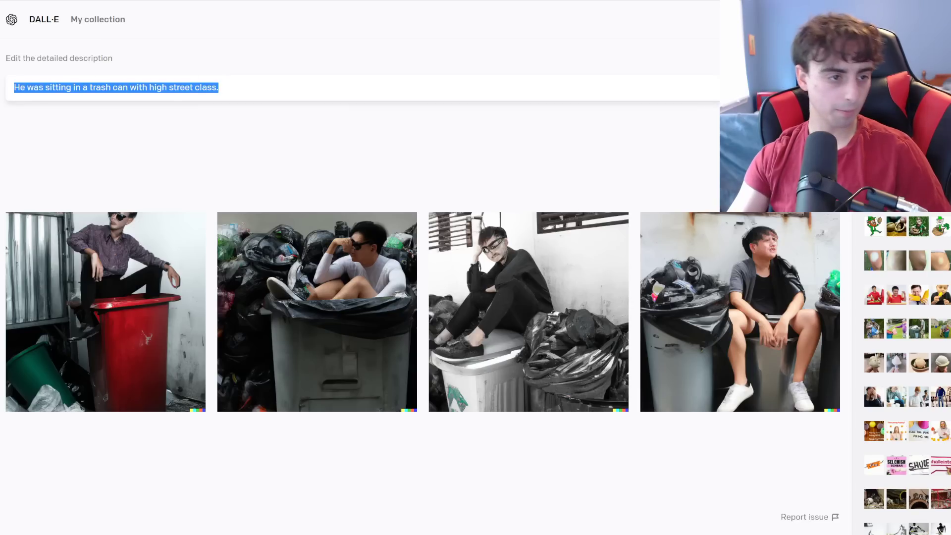
{"action": "key", "text": "BackSpace"}
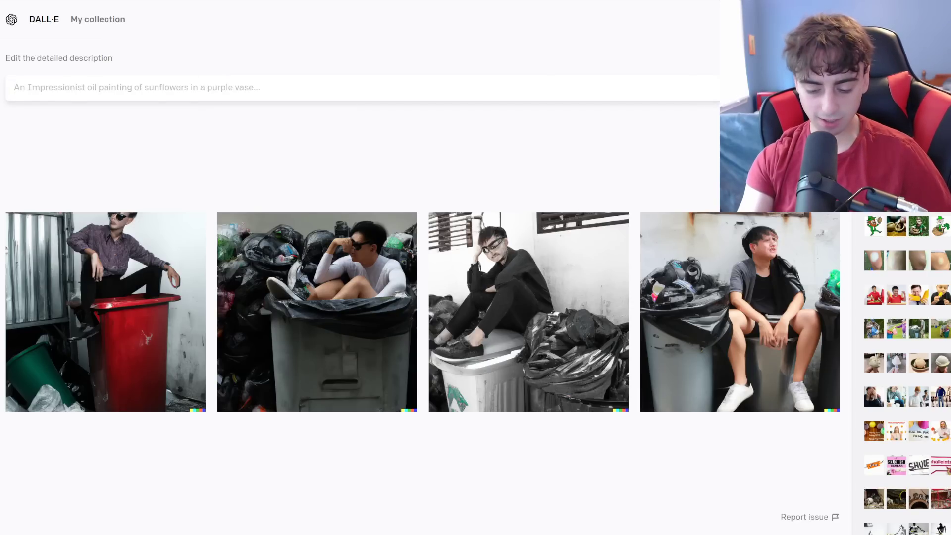
{"action": "key", "text": "ctrl+v"}
{"action": "key", "text": "Return"}
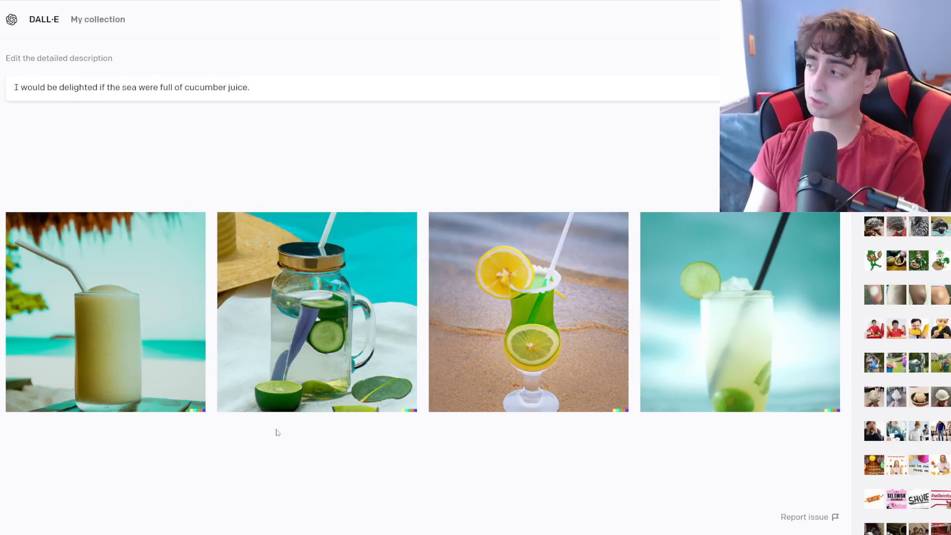
Step: View the four cucumber juice drink results enlarged, one after another, and return to the results overview
{"action": "left_click", "coordinate": [104, 337]}
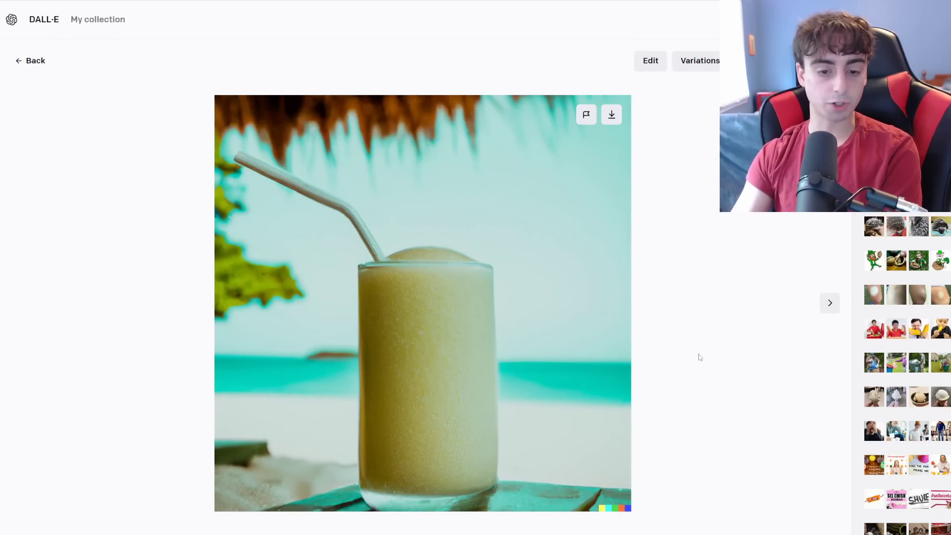
{"action": "left_click", "coordinate": [831, 304]}
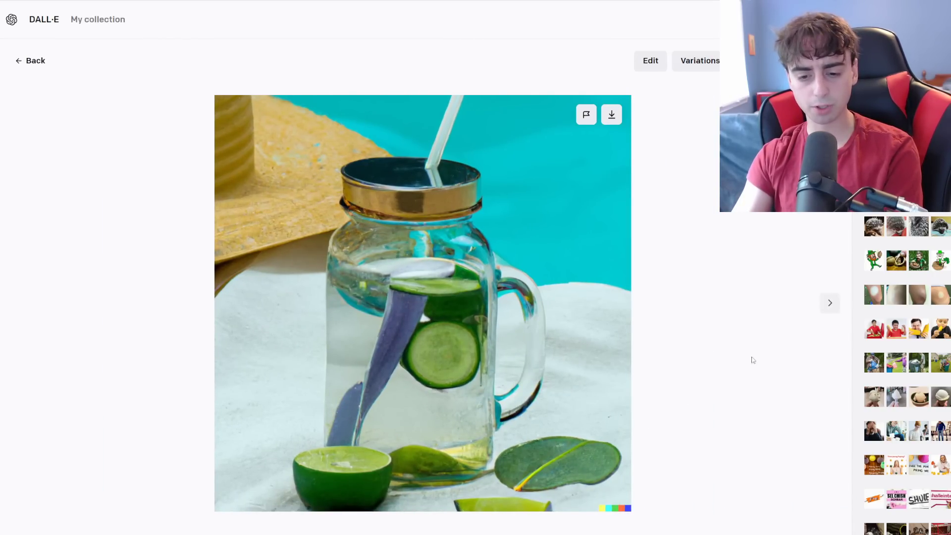
{"action": "left_click", "coordinate": [833, 308]}
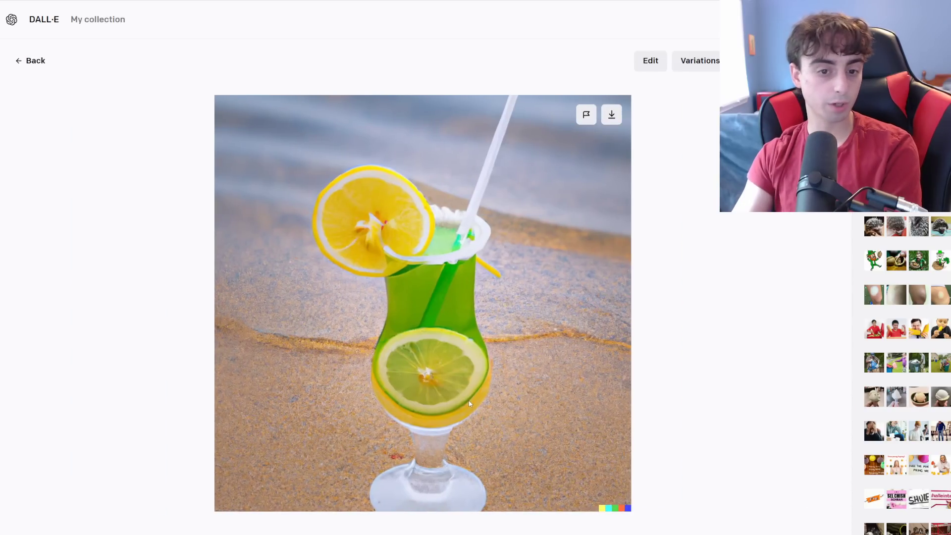
{"action": "mouse_move", "coordinate": [832, 310]}
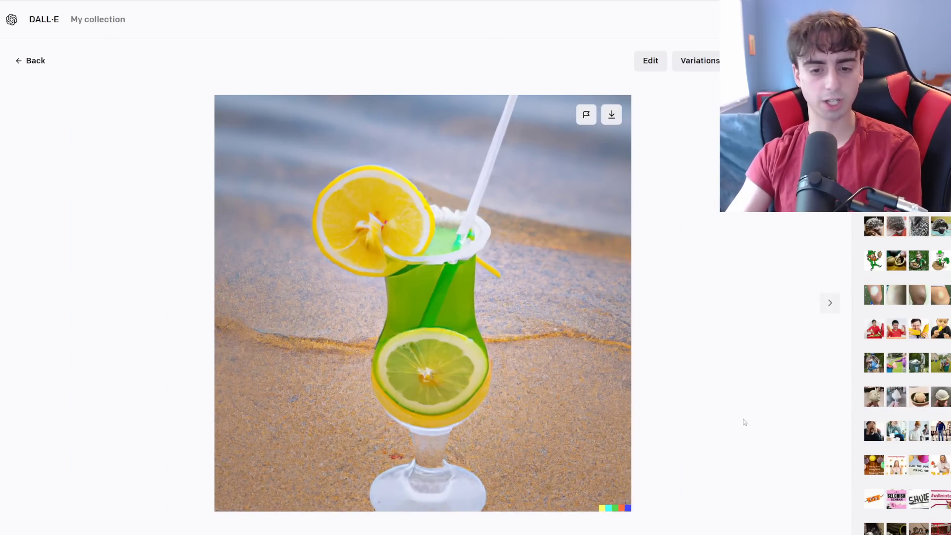
{"action": "left_click", "coordinate": [831, 304]}
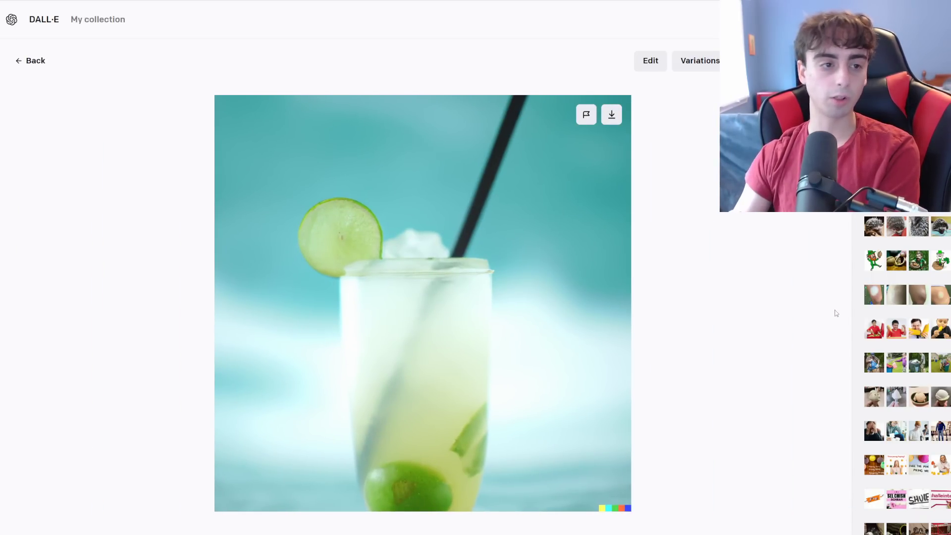
{"action": "key", "text": "Escape"}
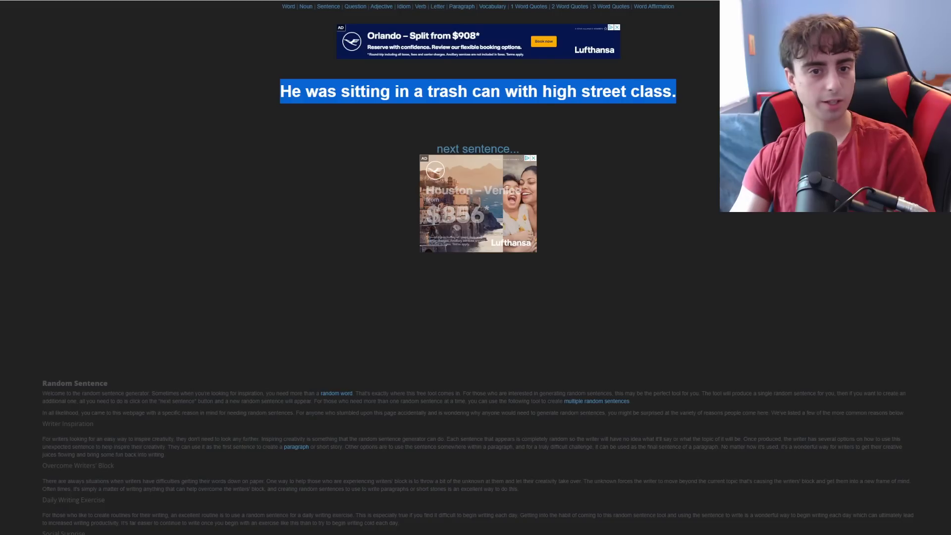
Step: Copy a new random sentence about a skateboarding penguin and generate DALL·E images from it, reworded as "photo of a skateboarding penguin with a sunhat!"
{"action": "left_click", "coordinate": [446, 150]}
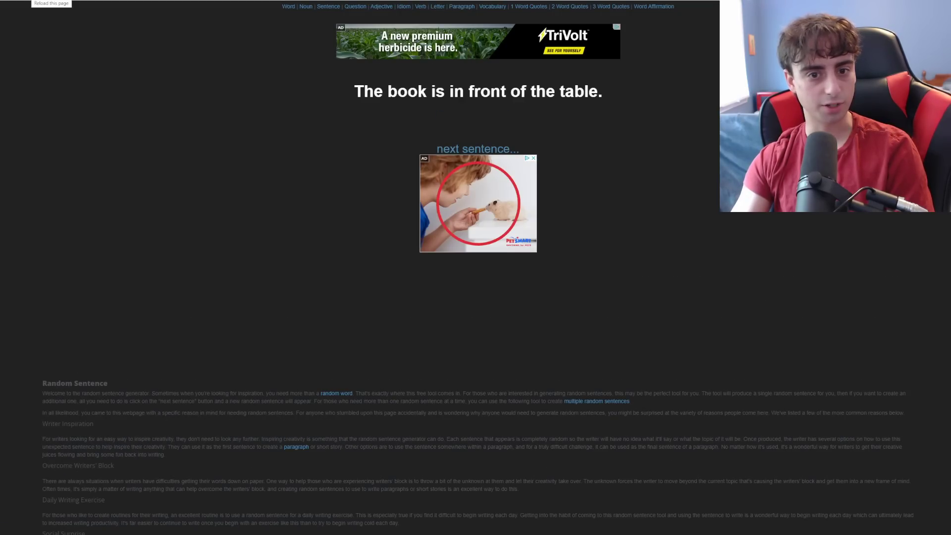
{"action": "left_click", "coordinate": [478, 149]}
{"action": "left_click_drag", "start_coordinate": [310, 92], "coordinate": [659, 91]}
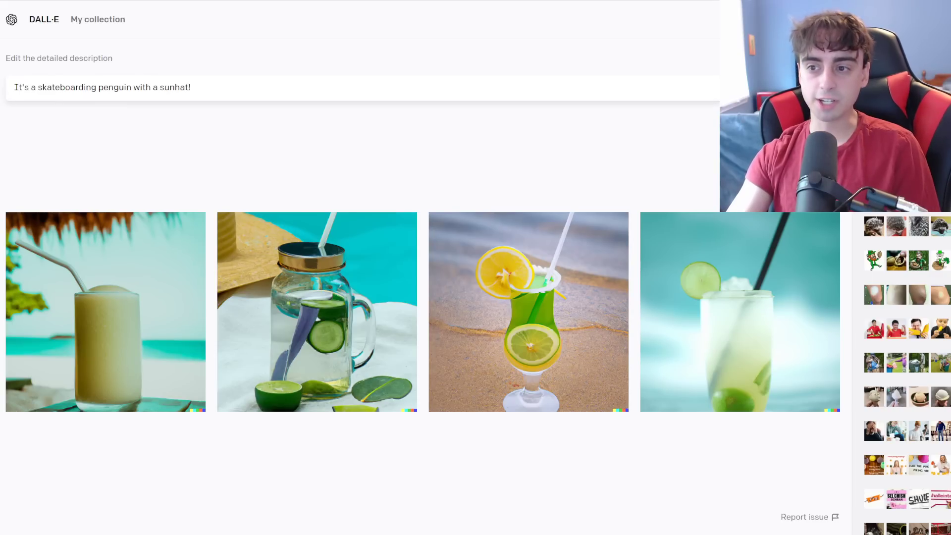
{"action": "key", "text": "Return"}
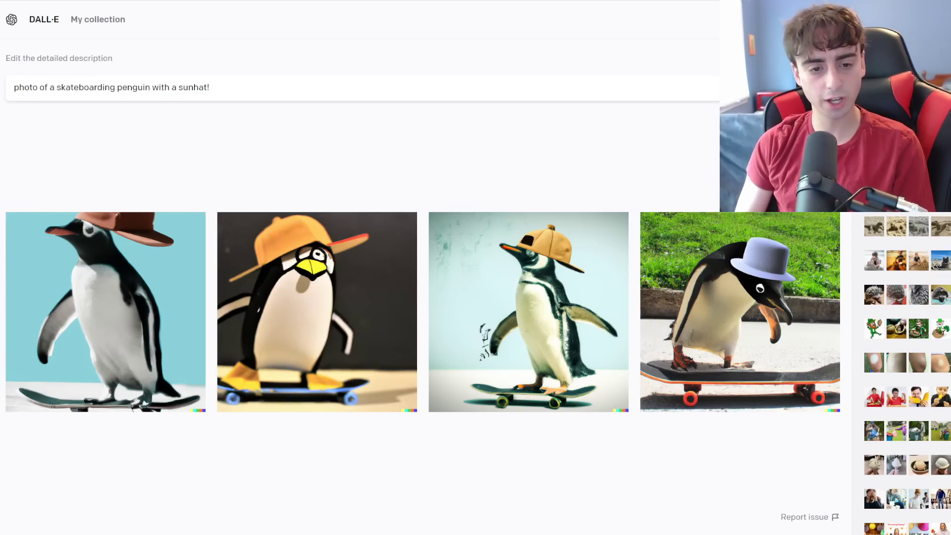
Step: View the four skateboarding penguin results enlarged, saving the penguin with the lavender hat to the collection, and return to the results overview
{"action": "left_click", "coordinate": [363, 286]}
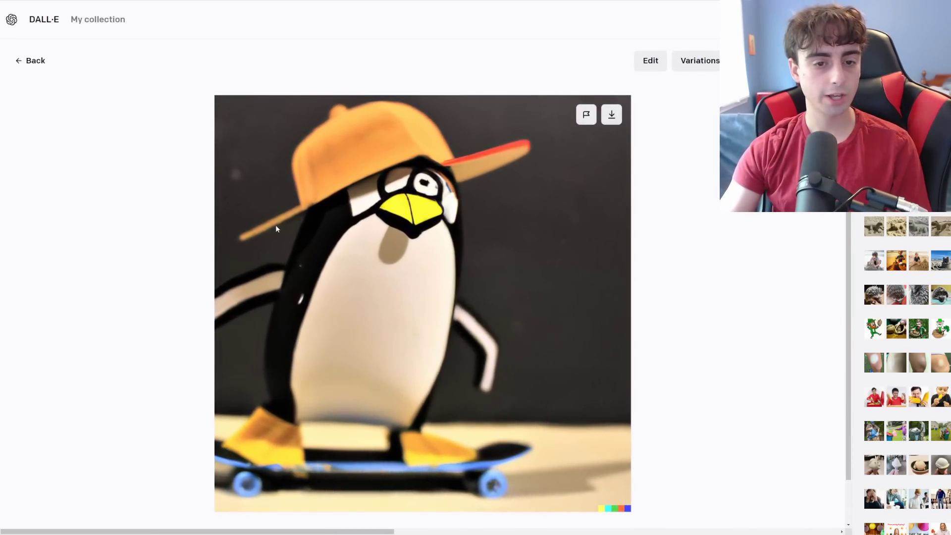
{"action": "left_click", "coordinate": [33, 60]}
{"action": "left_click", "coordinate": [646, 365]}
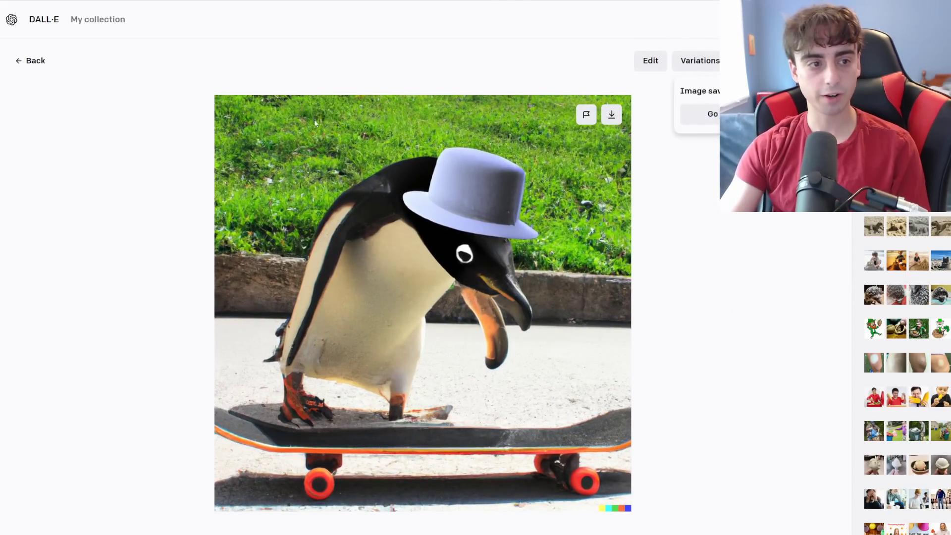
{"action": "left_click", "coordinate": [32, 60]}
{"action": "left_click", "coordinate": [131, 274]}
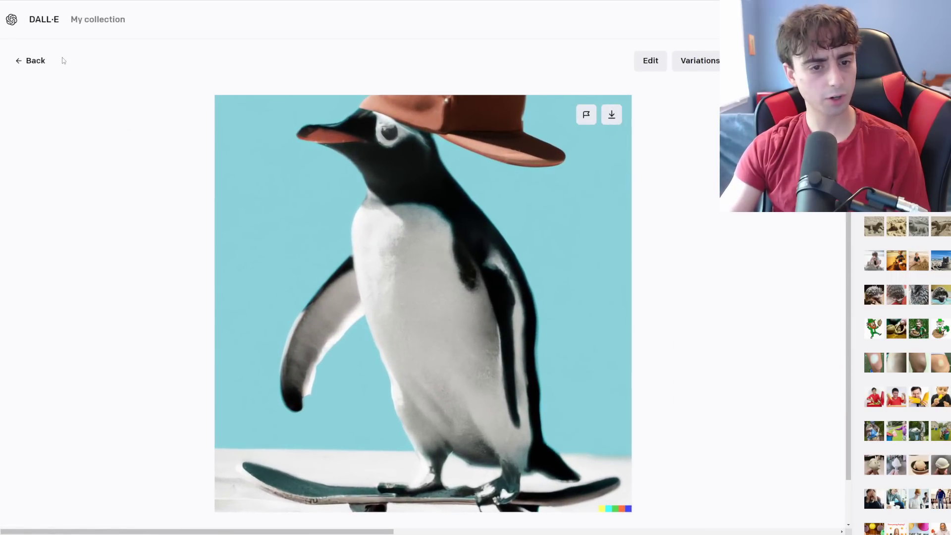
{"action": "left_click", "coordinate": [33, 59]}
{"action": "left_click", "coordinate": [348, 241]}
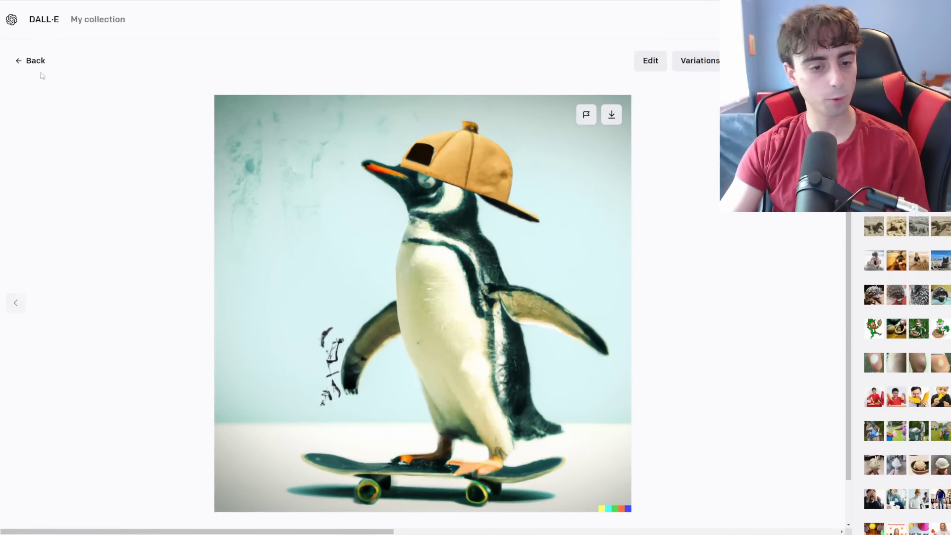
{"action": "left_click", "coordinate": [32, 46]}
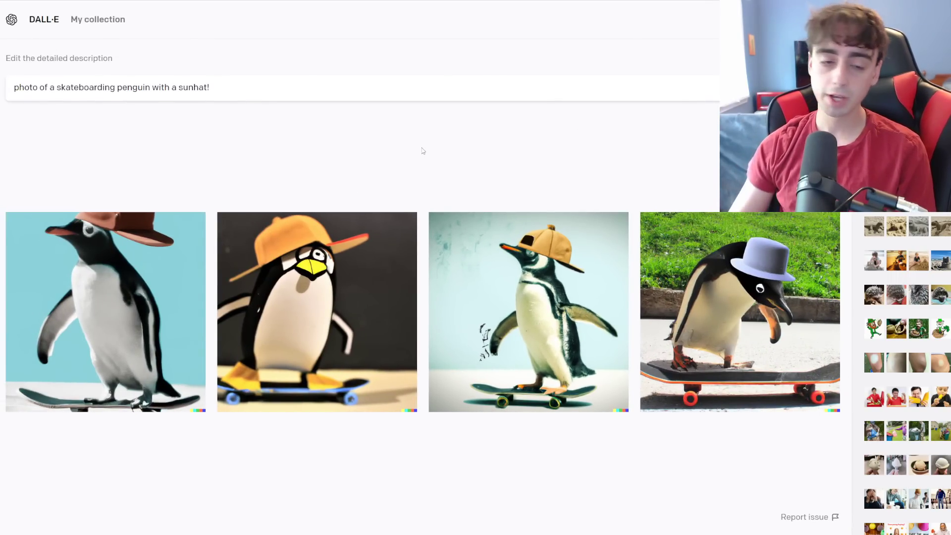